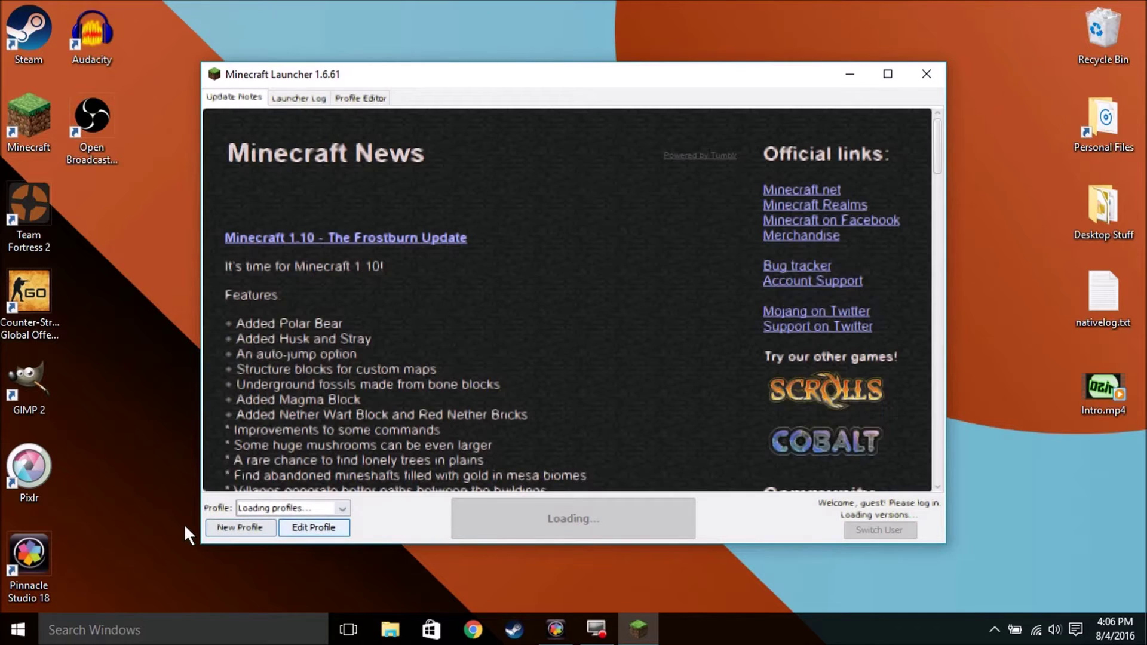
Close the launcher and copy the archive MrMeepz Shaders v05 Lite.zip from the Downloads folder
click(926, 74)
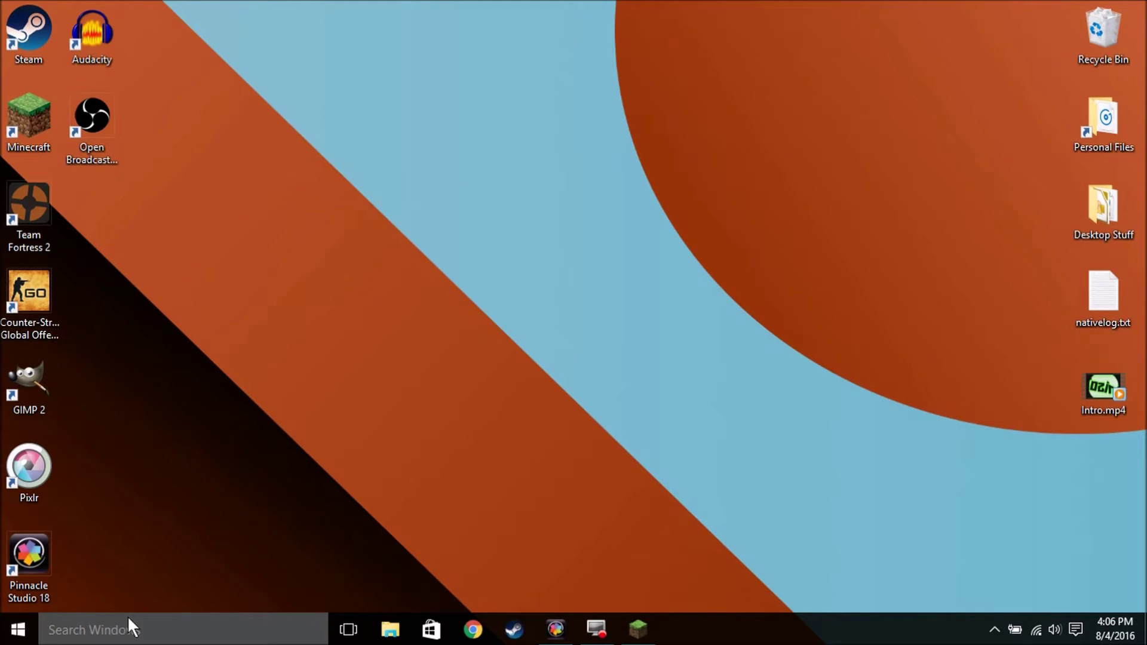
click(12, 629)
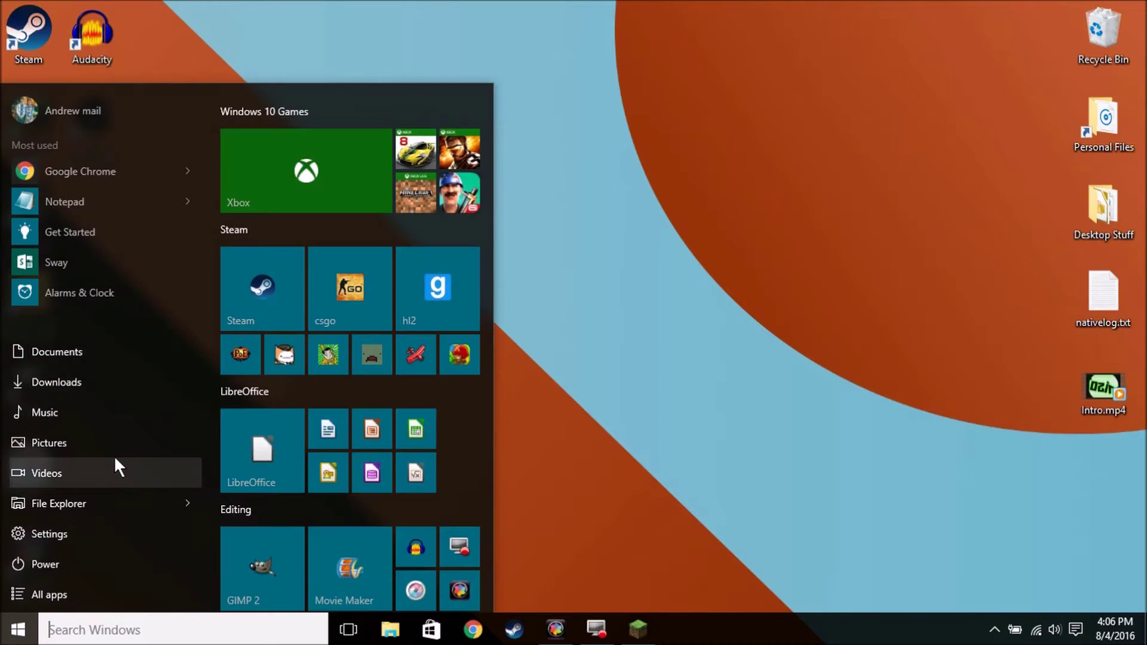
click(97, 370)
click(96, 367)
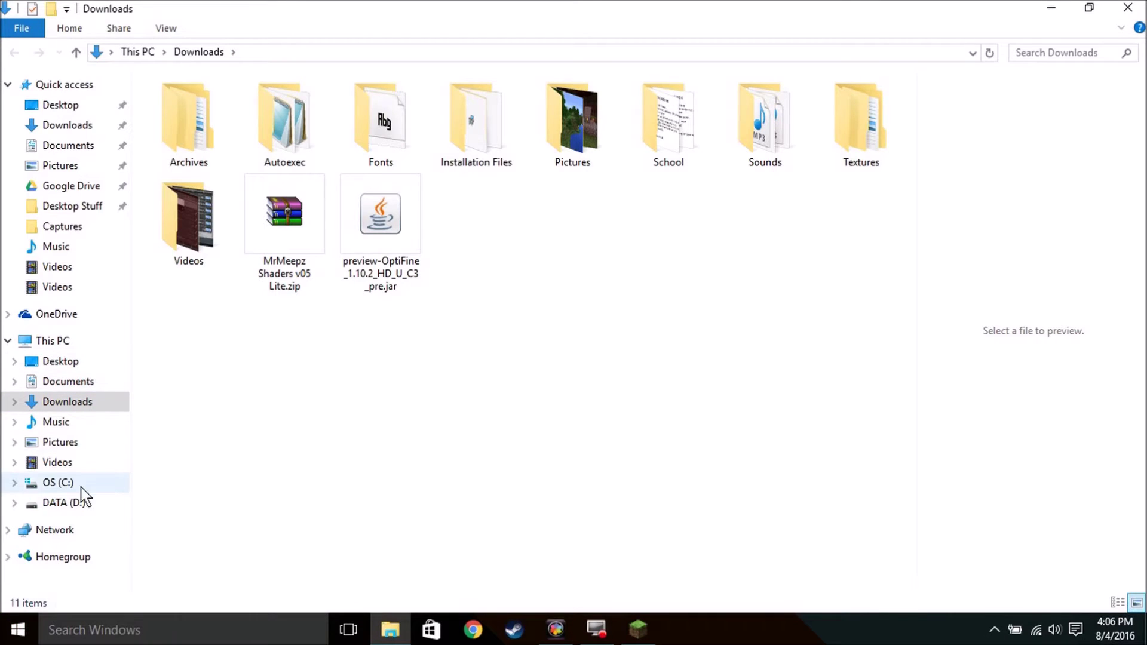
click(402, 628)
click(402, 629)
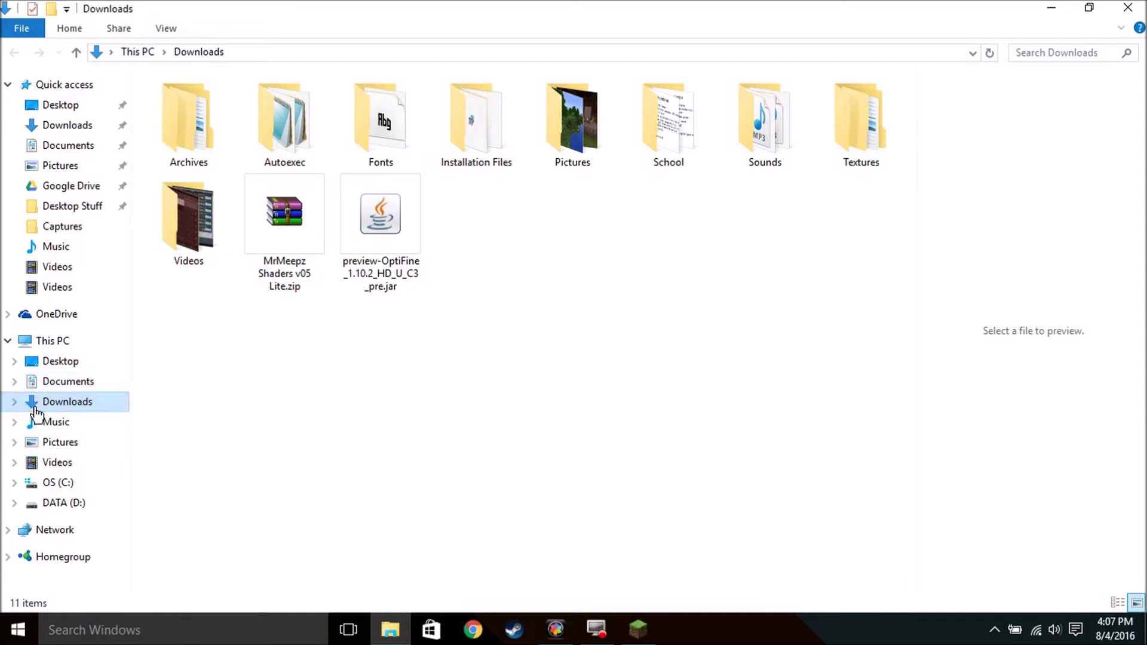
right_click(303, 211)
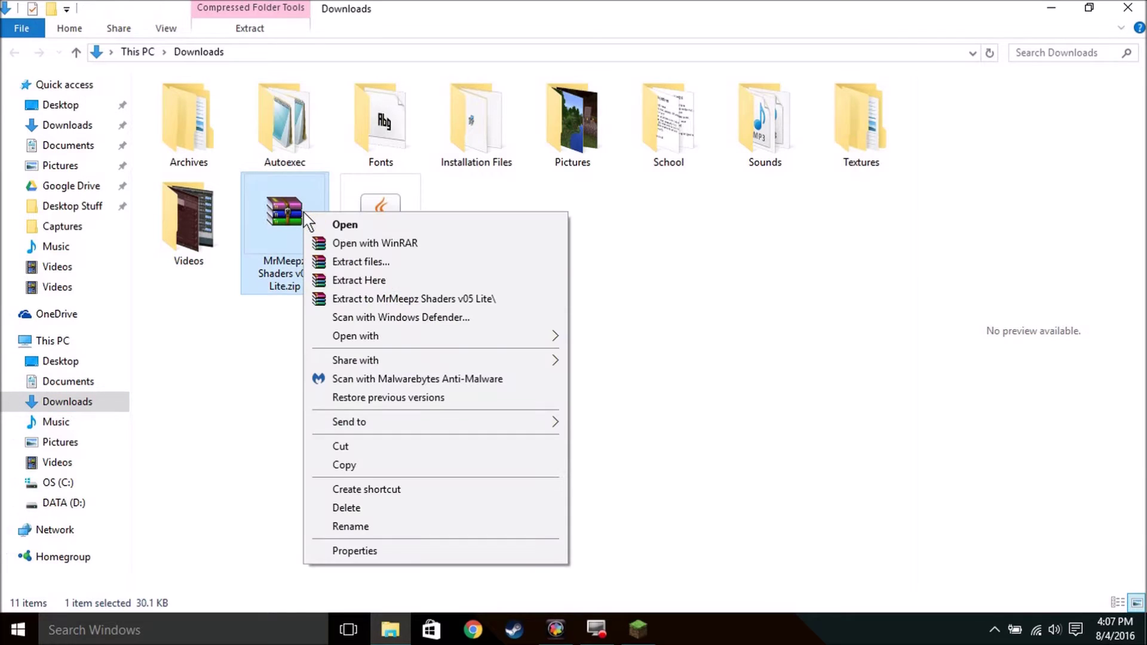
click(375, 458)
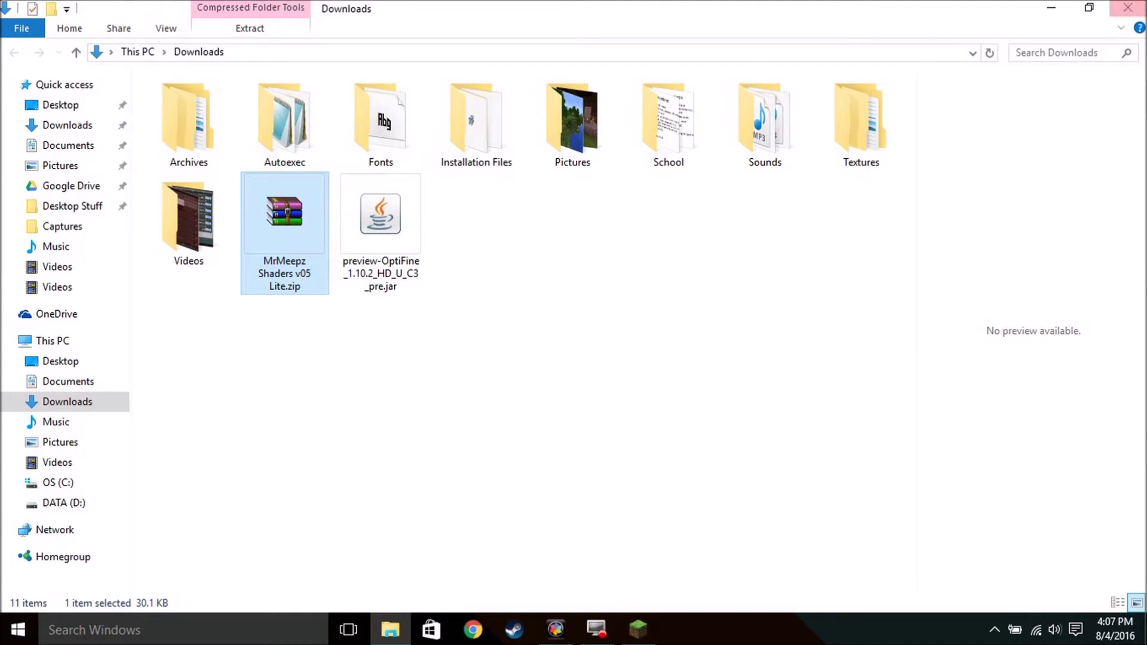
click(1127, 8)
Search Windows for %appdata% to open the Roaming folder and go to the .minecraft\shaderpacks folder
click(239, 633)
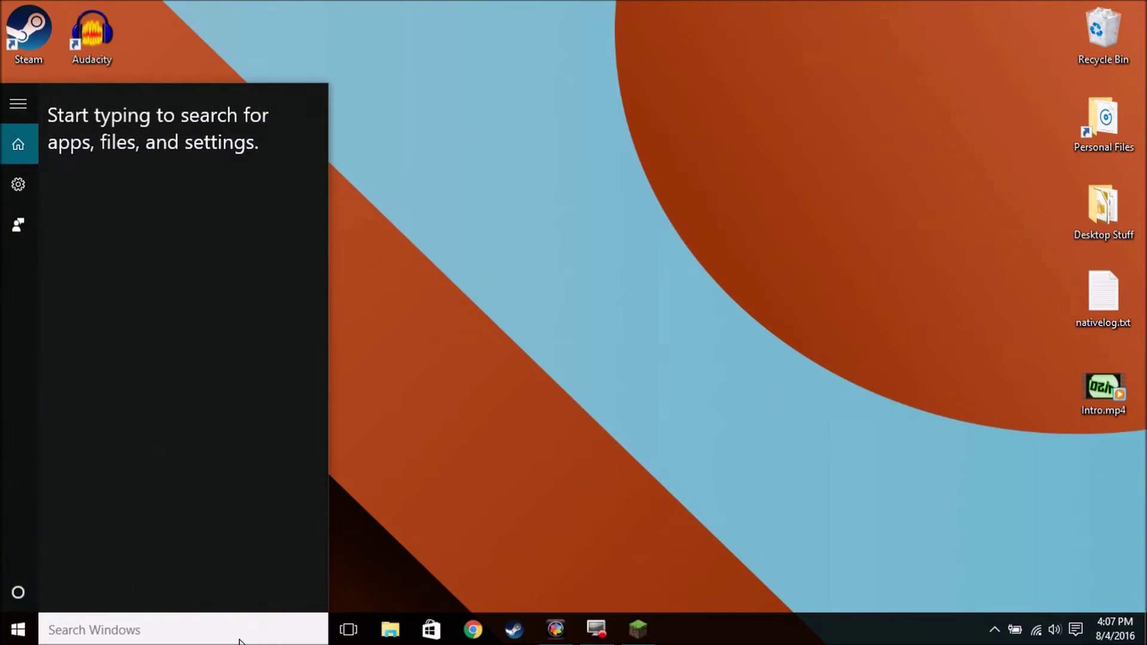
text(%appdata%)
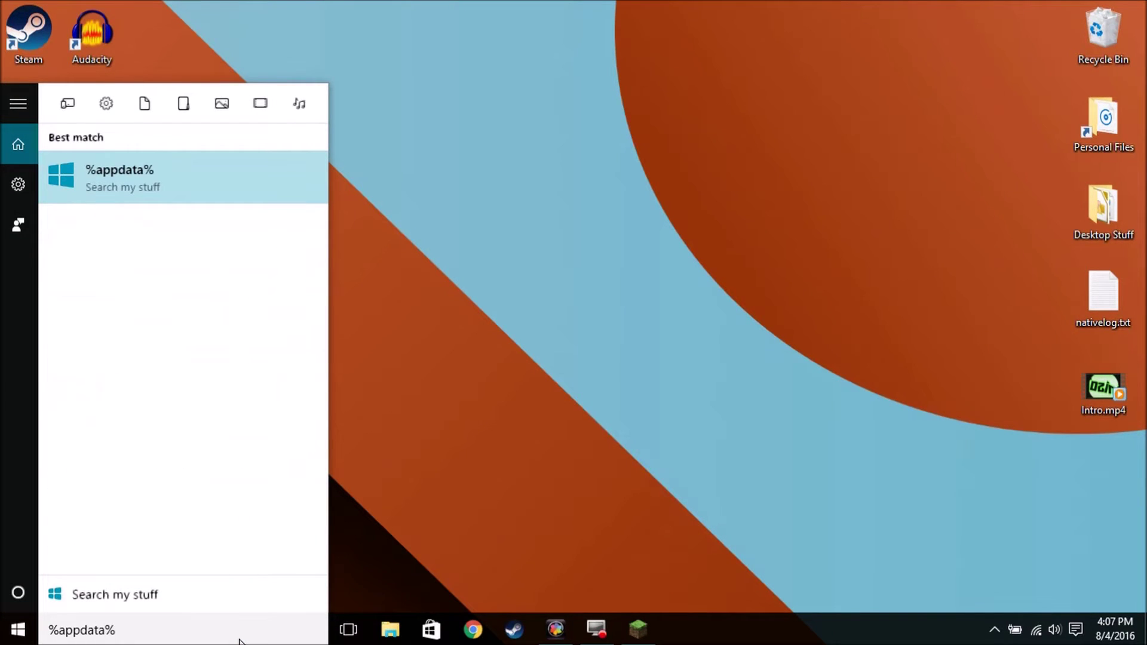
key(Return)
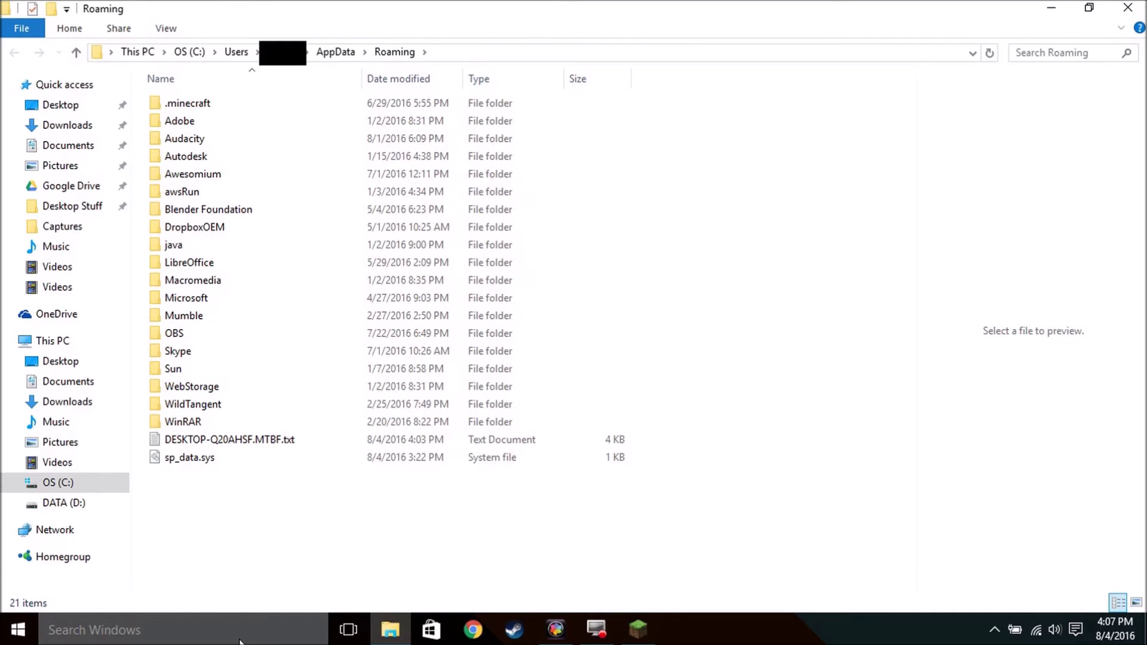
double_click(246, 102)
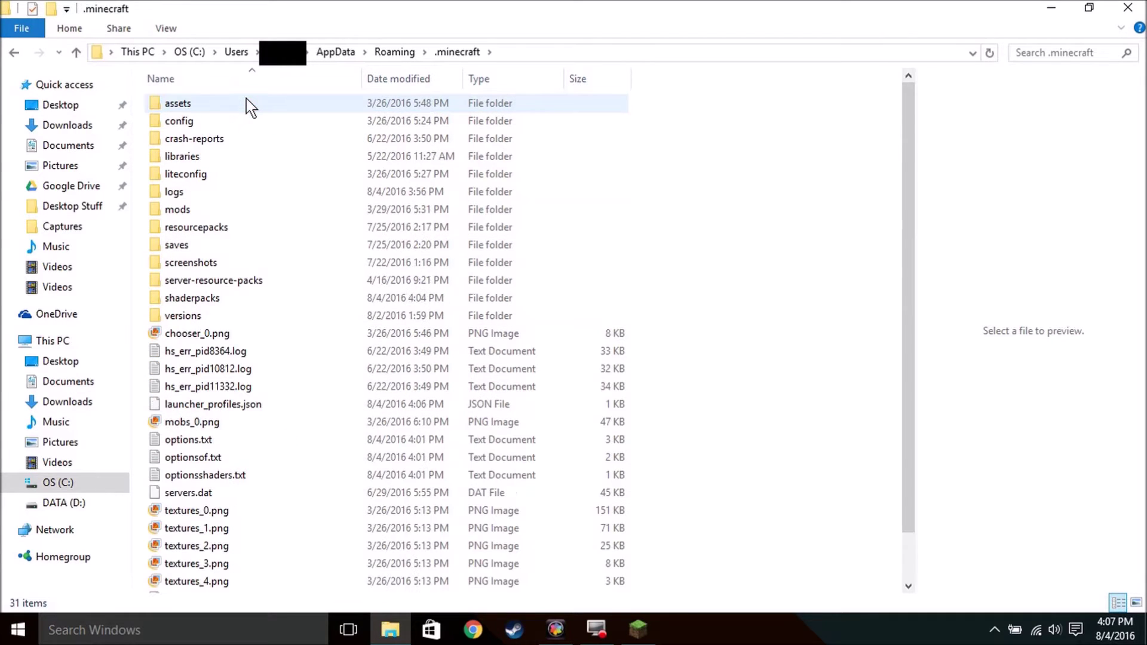
double_click(222, 304)
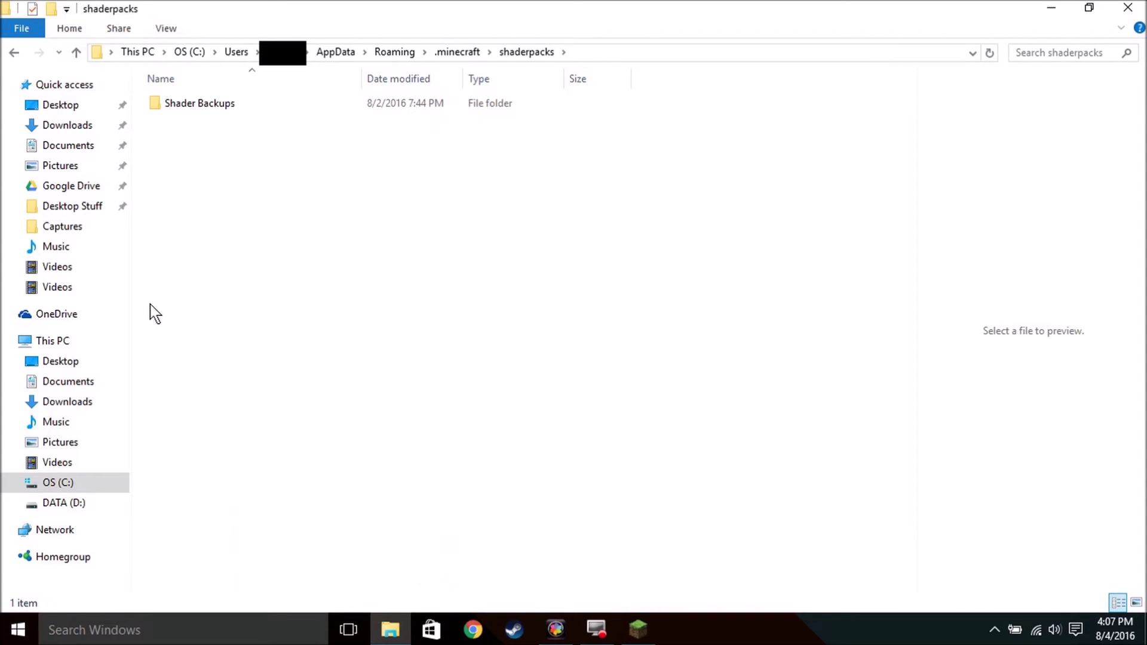
click(457, 51)
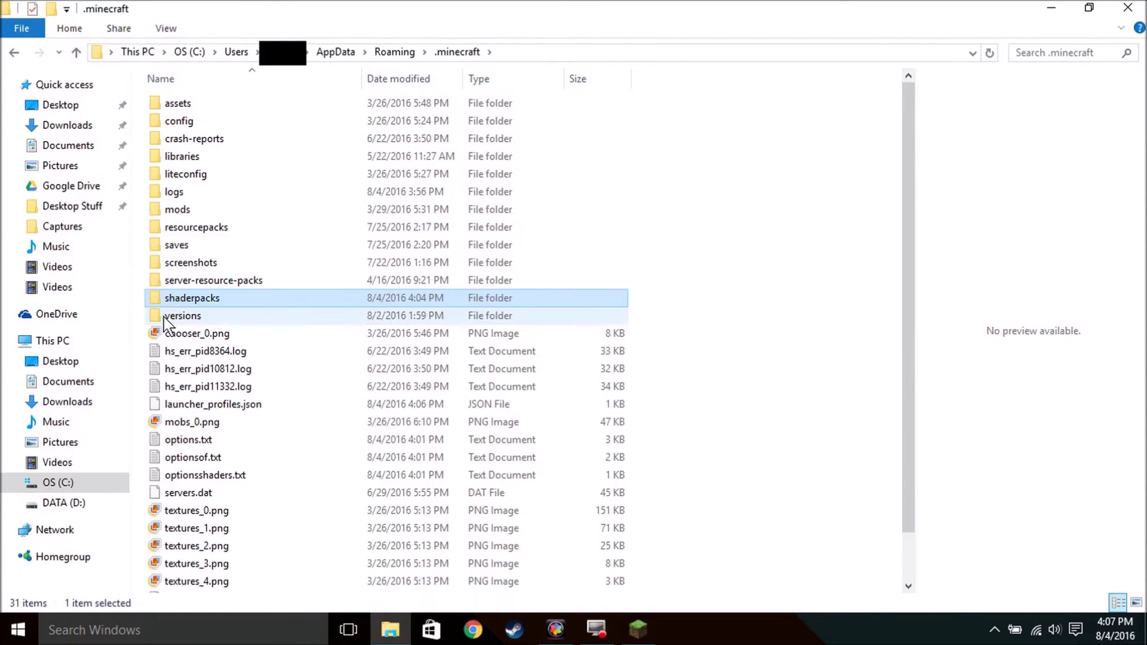
right_click(1040, 347)
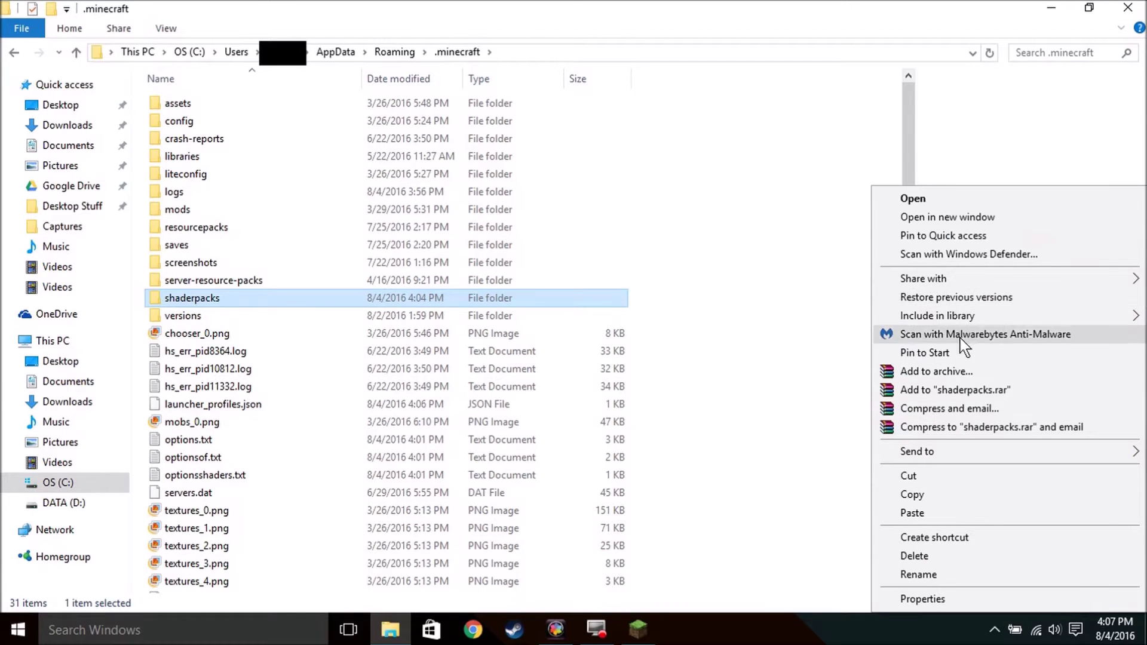
click(993, 137)
click(801, 353)
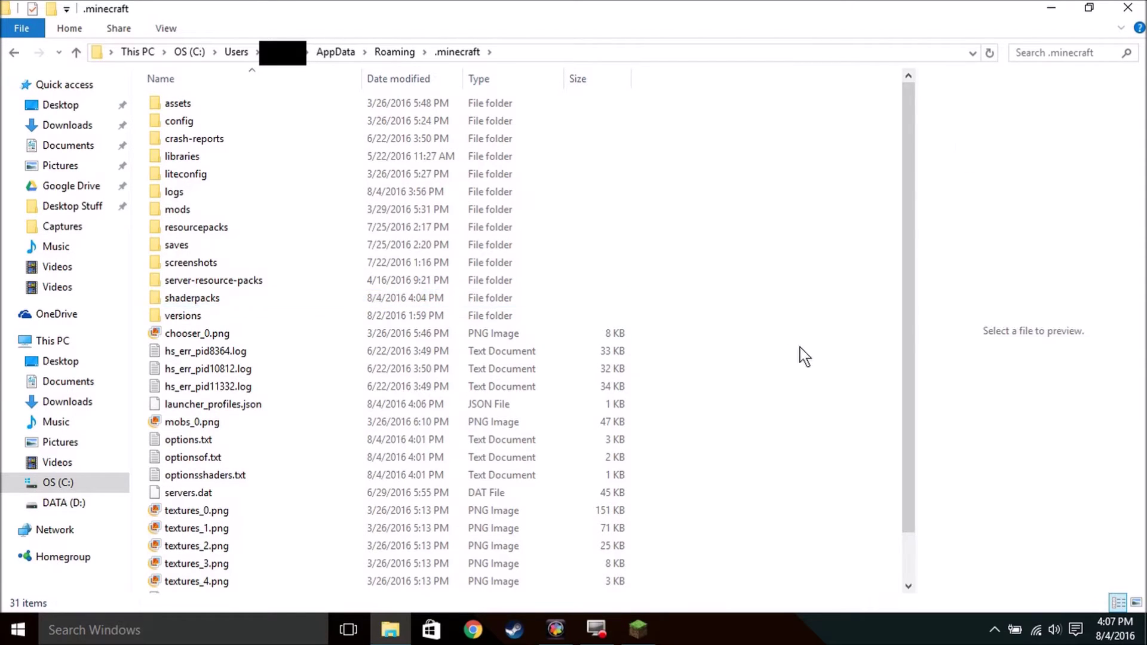
right_click(942, 308)
mouse_move(980, 552)
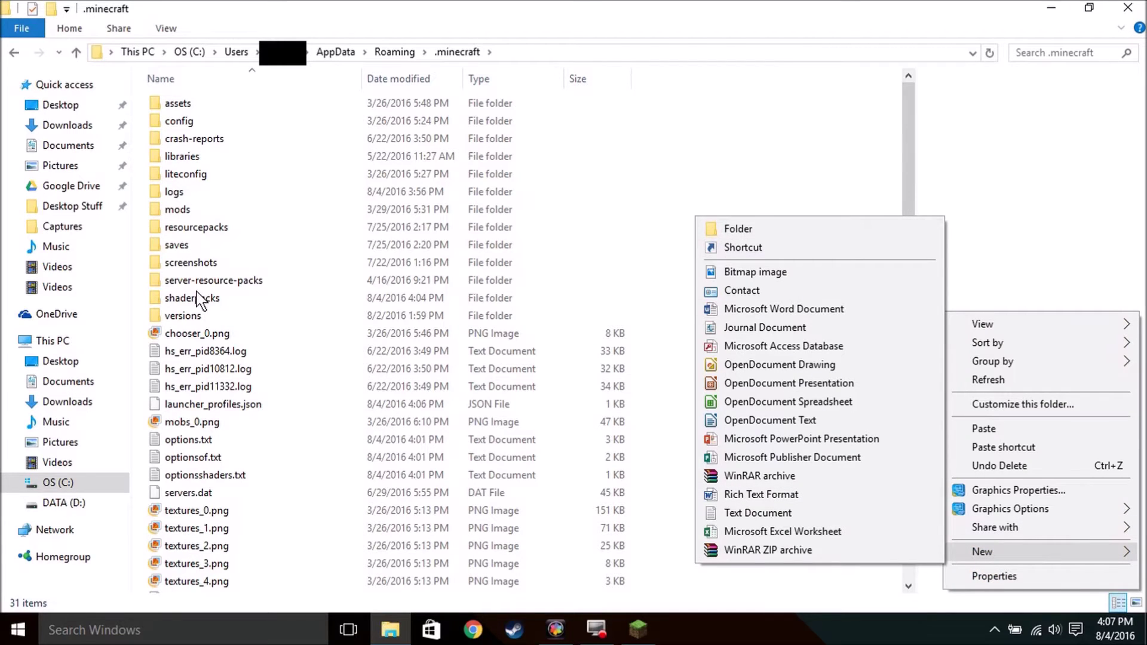
click(968, 150)
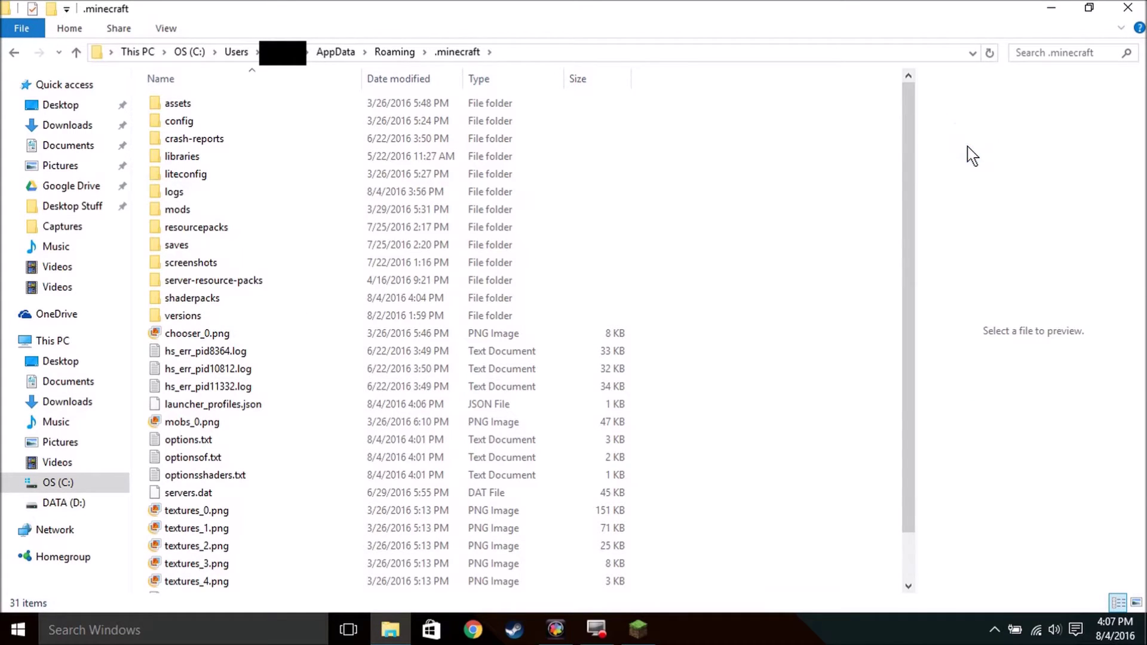
Paste the copied MrMeepz Shaders v05 Lite.zip into the shaderpacks folder and close the file window
double_click(245, 295)
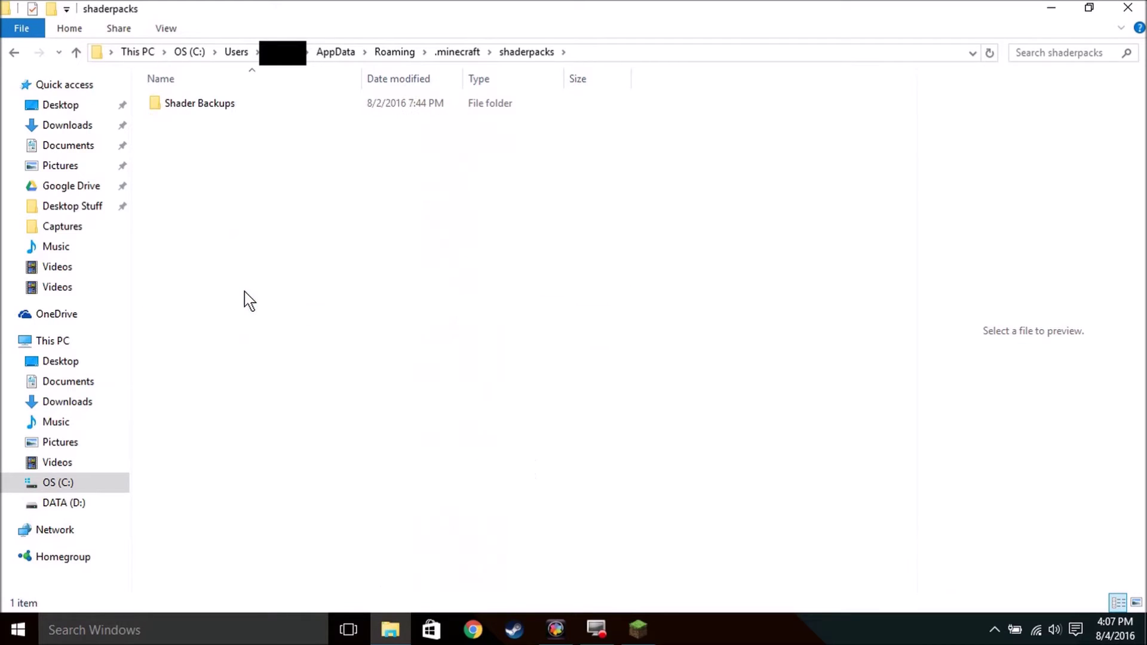
right_click(218, 221)
click(246, 335)
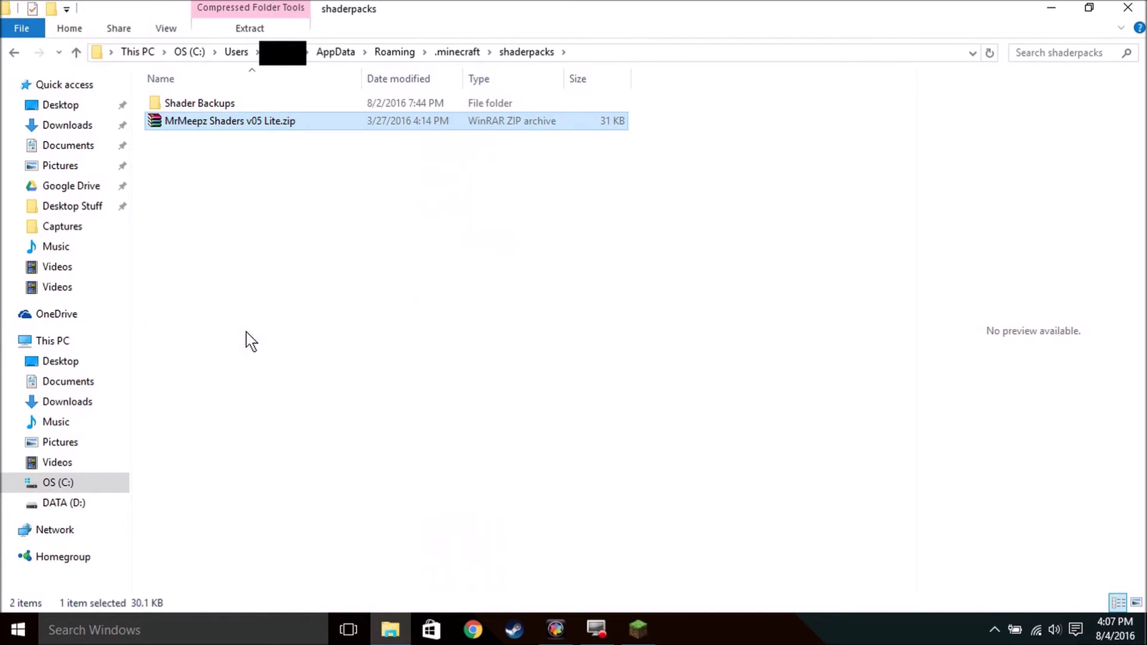
click(336, 238)
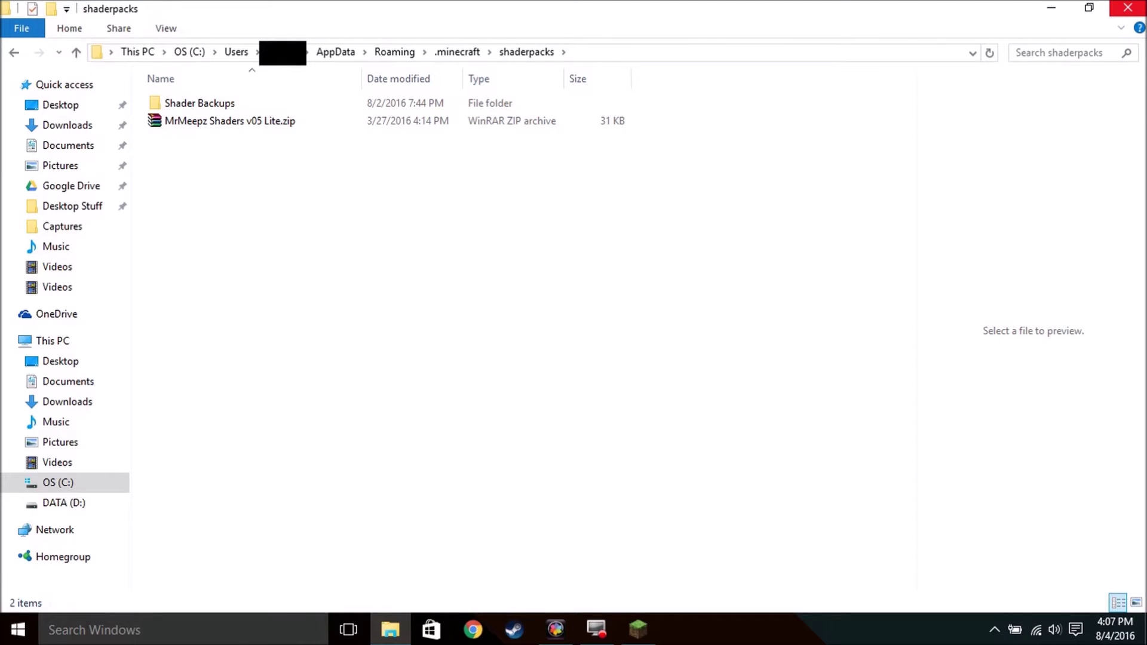
click(1128, 7)
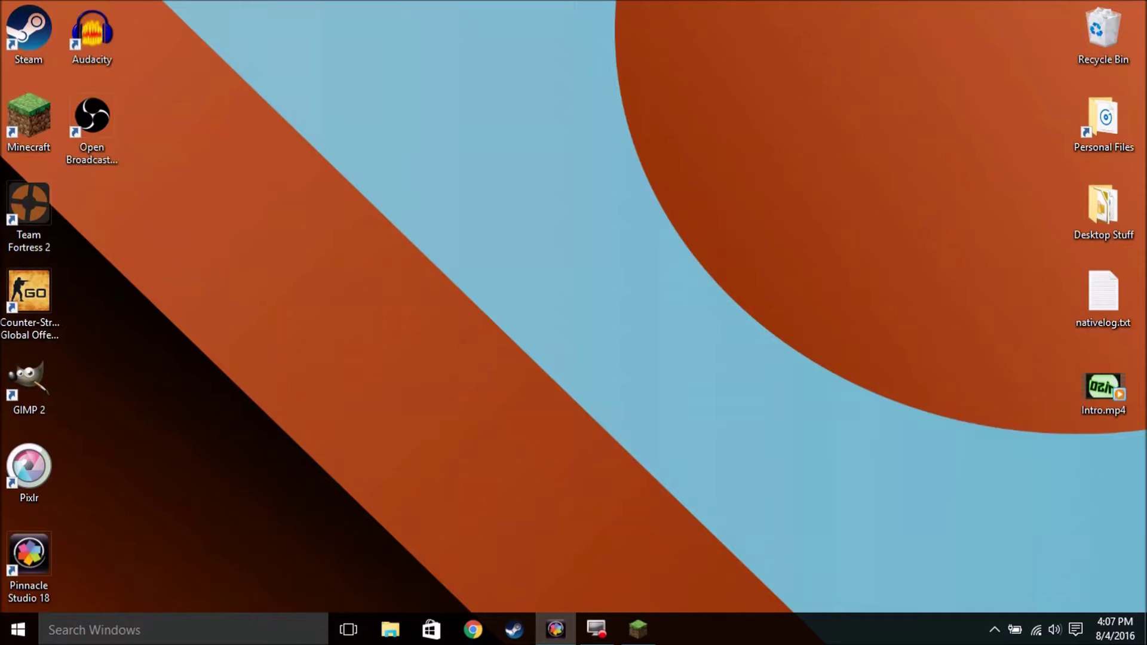
Launch Minecraft 1.10.2 from its launcher and open the game's video settings
click(639, 638)
click(540, 511)
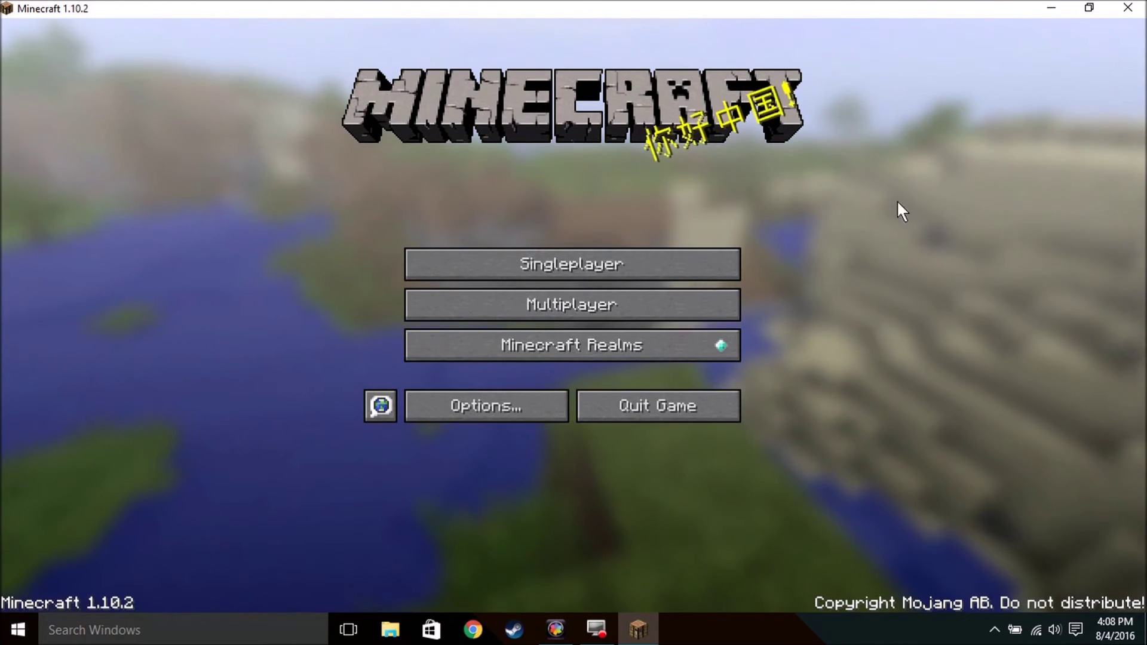
click(485, 416)
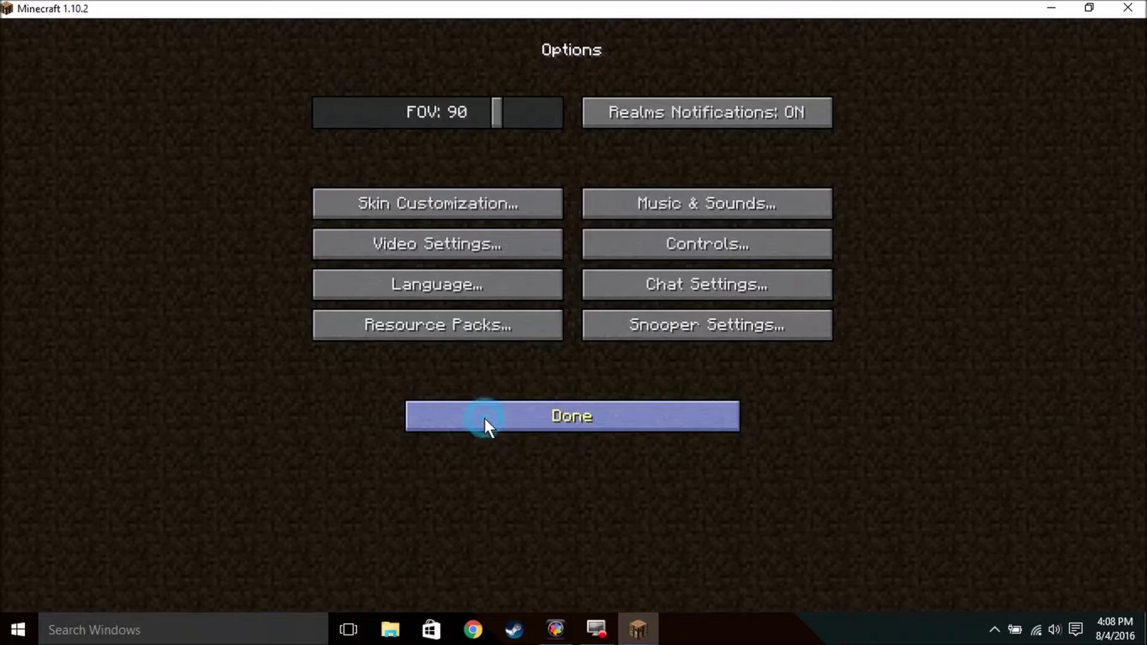
click(494, 249)
Make sure Fast Render is OFF in the performance settings and return to the video settings
click(676, 364)
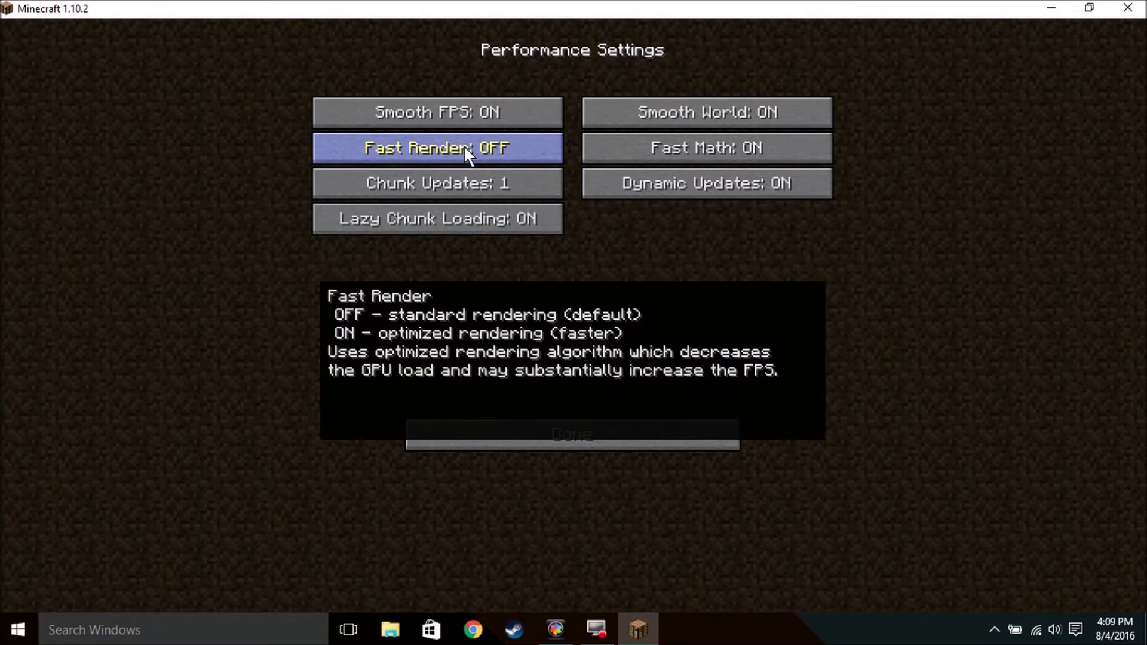
click(464, 145)
click(565, 293)
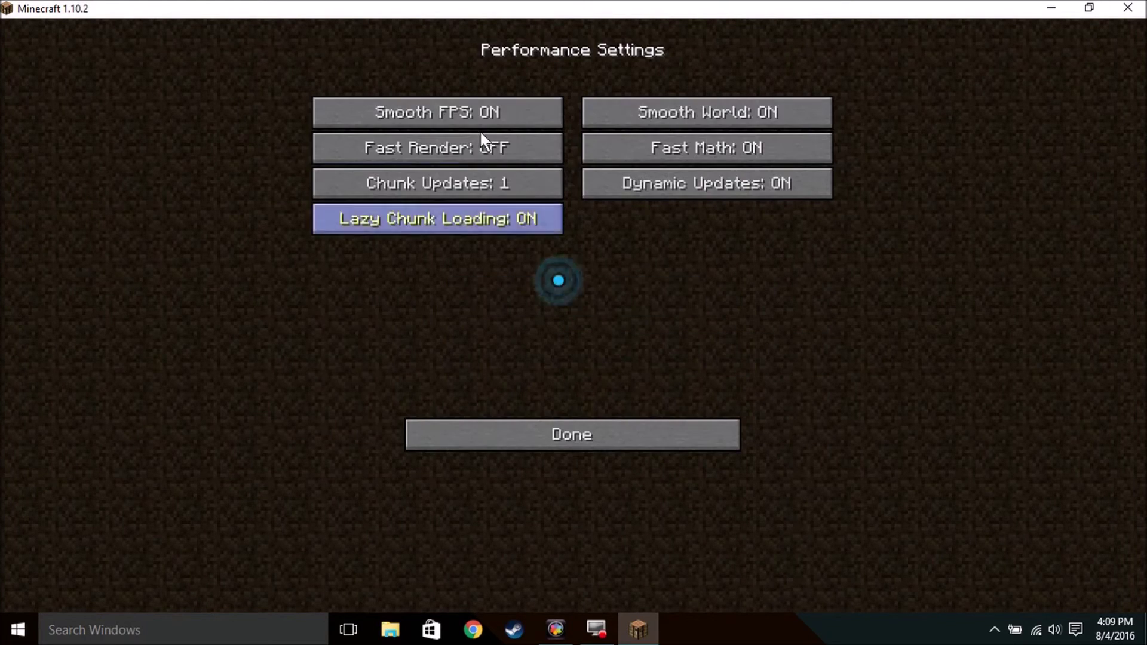
click(619, 441)
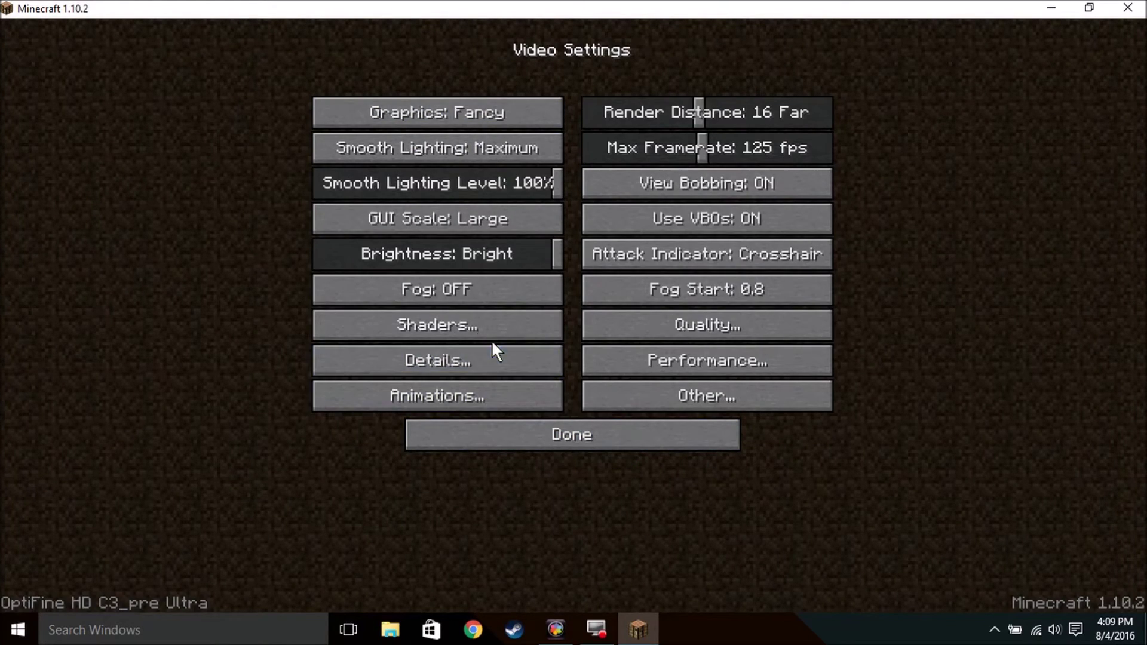
Select MrMeepz Shaders v05 Lite.zip as the active shader pack
click(468, 328)
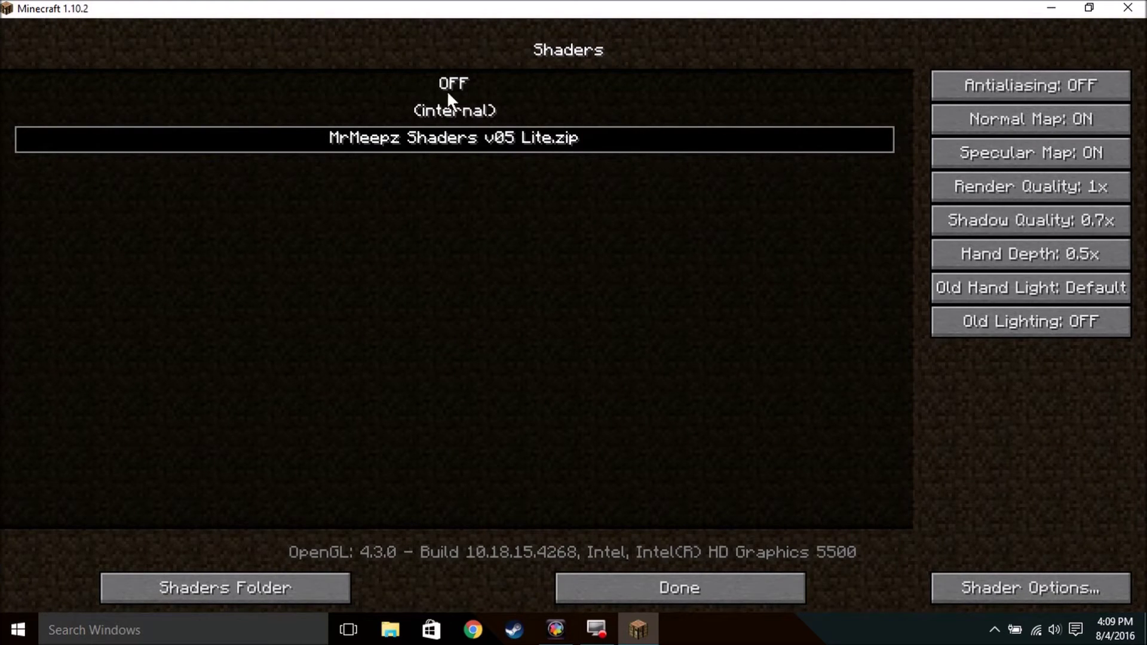
click(836, 85)
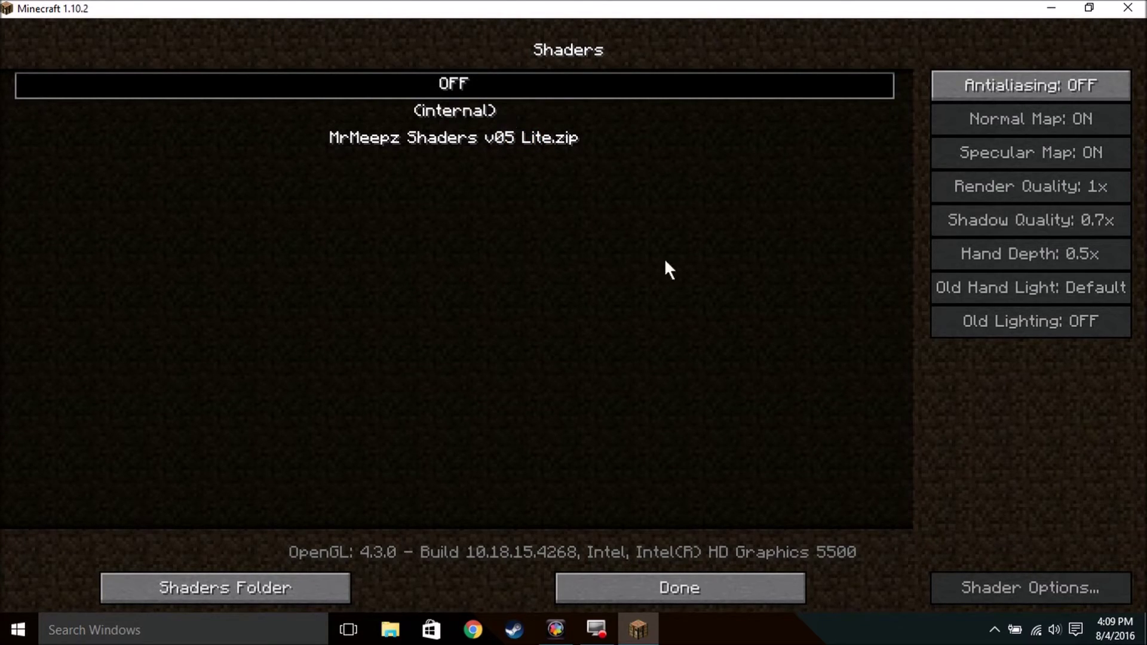
click(445, 139)
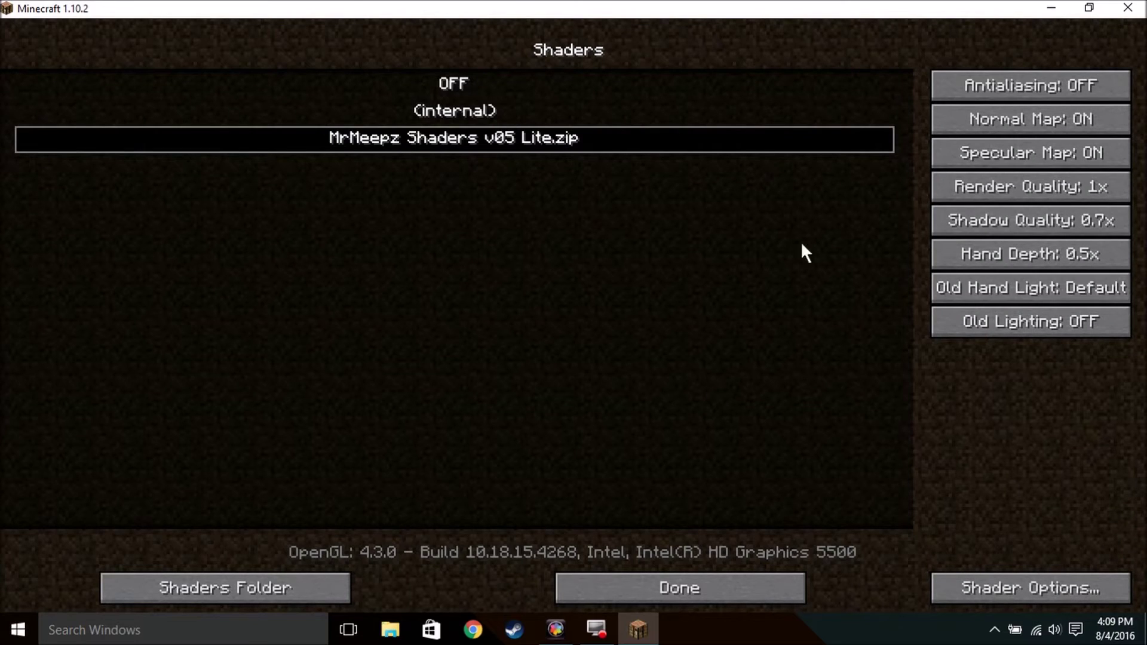
Set the shader settings Shadow Quality, Hand Depth and Render Quality to 1x
click(1032, 229)
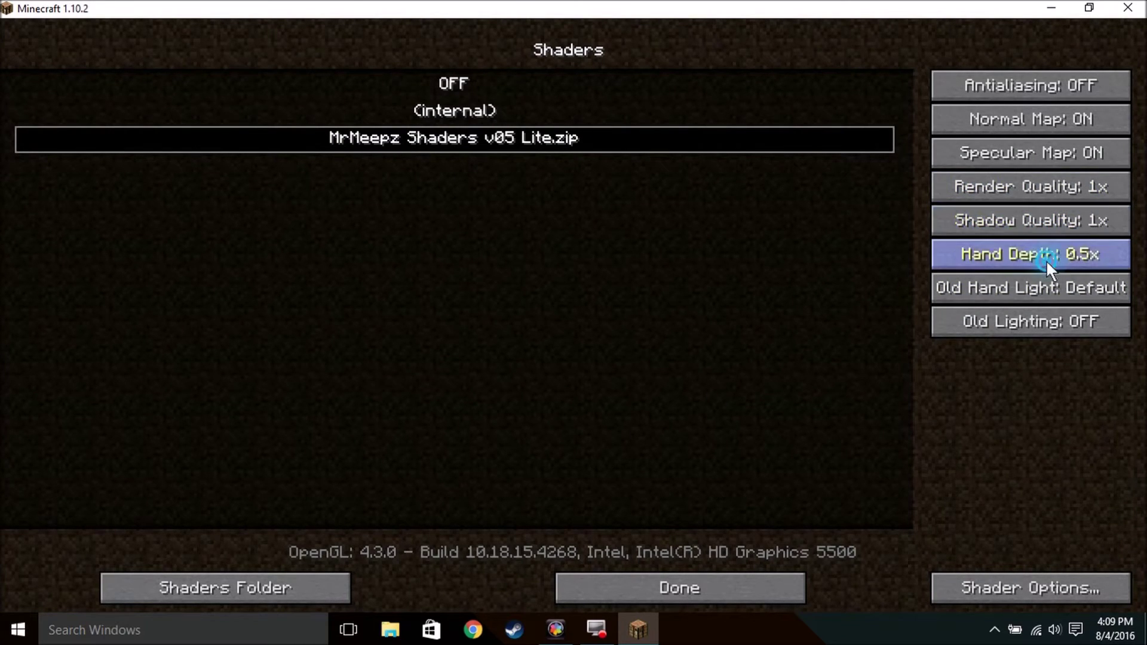
click(1045, 259)
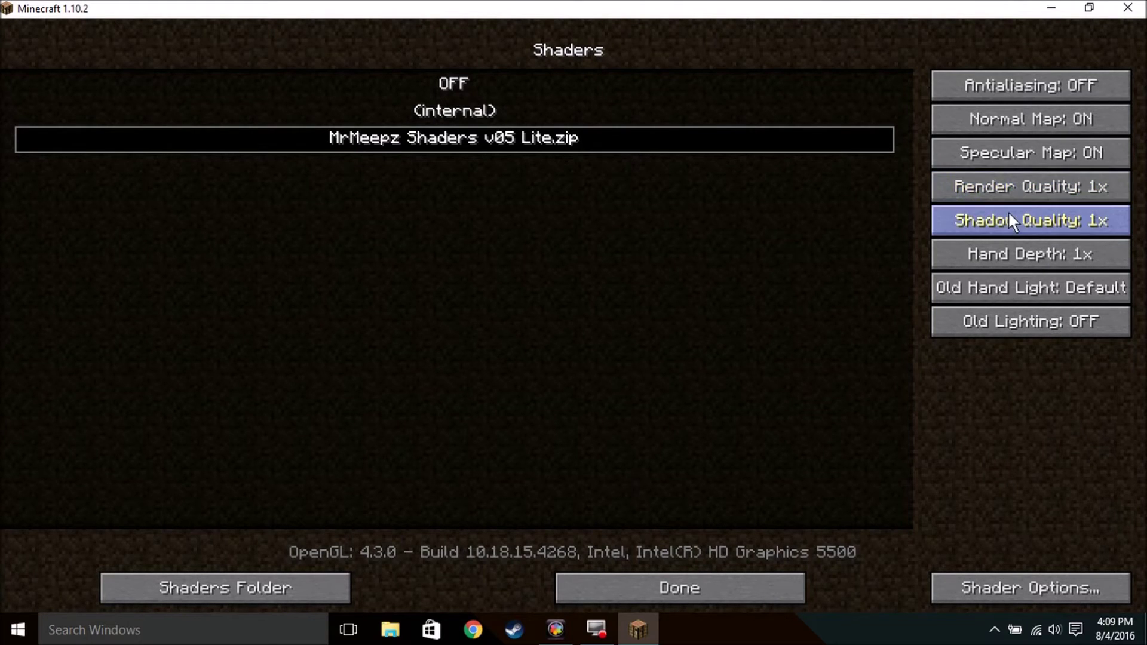
click(1065, 190)
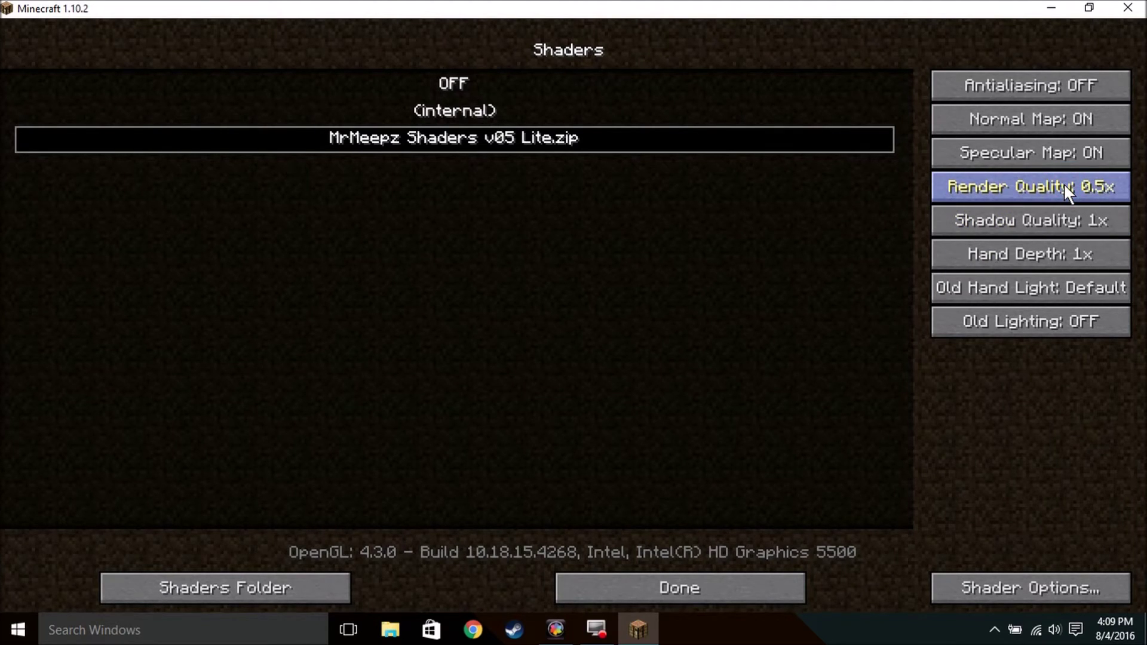
click(1064, 187)
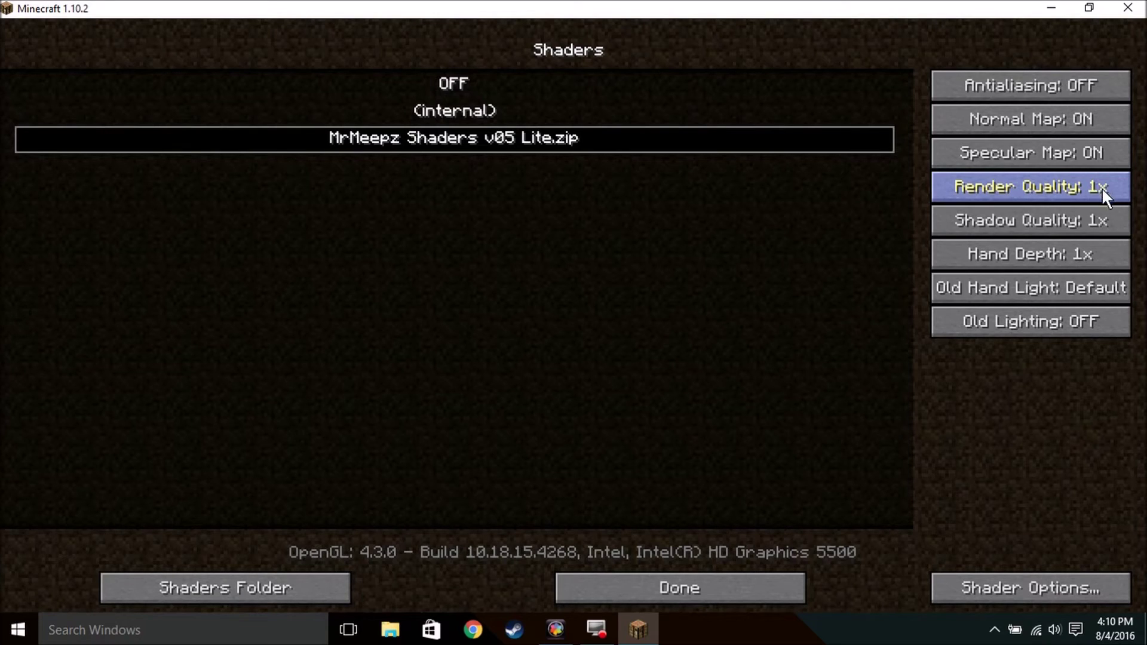
Cycle through the Shadow Quality values and set it to 1.5x
click(1094, 226)
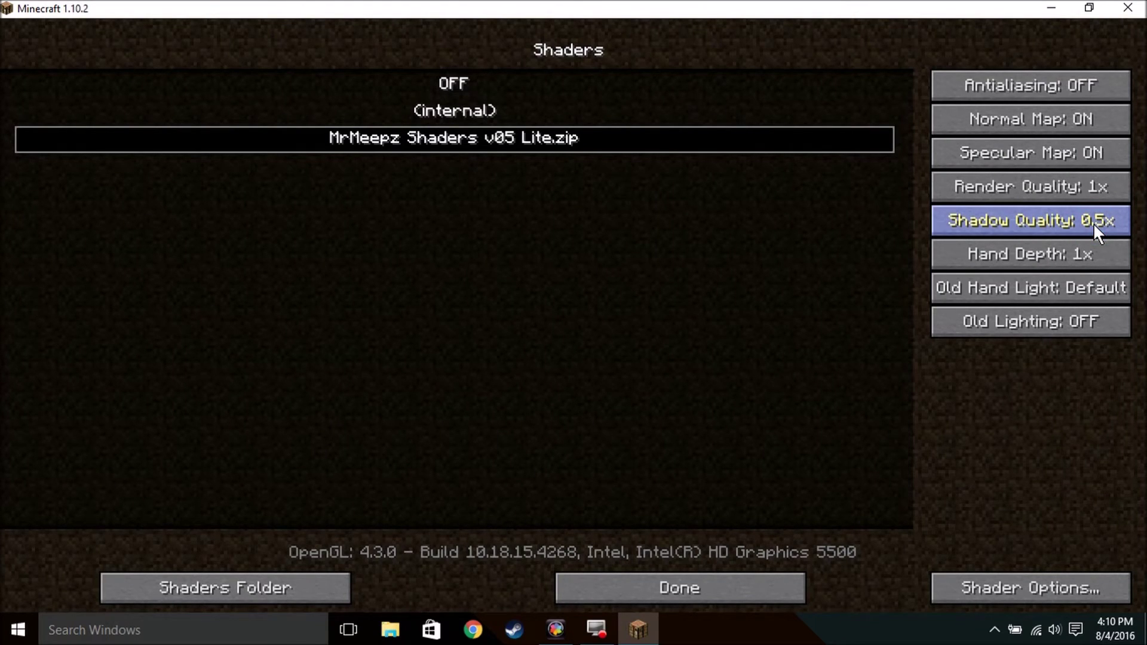
click(1094, 223)
click(1094, 223)
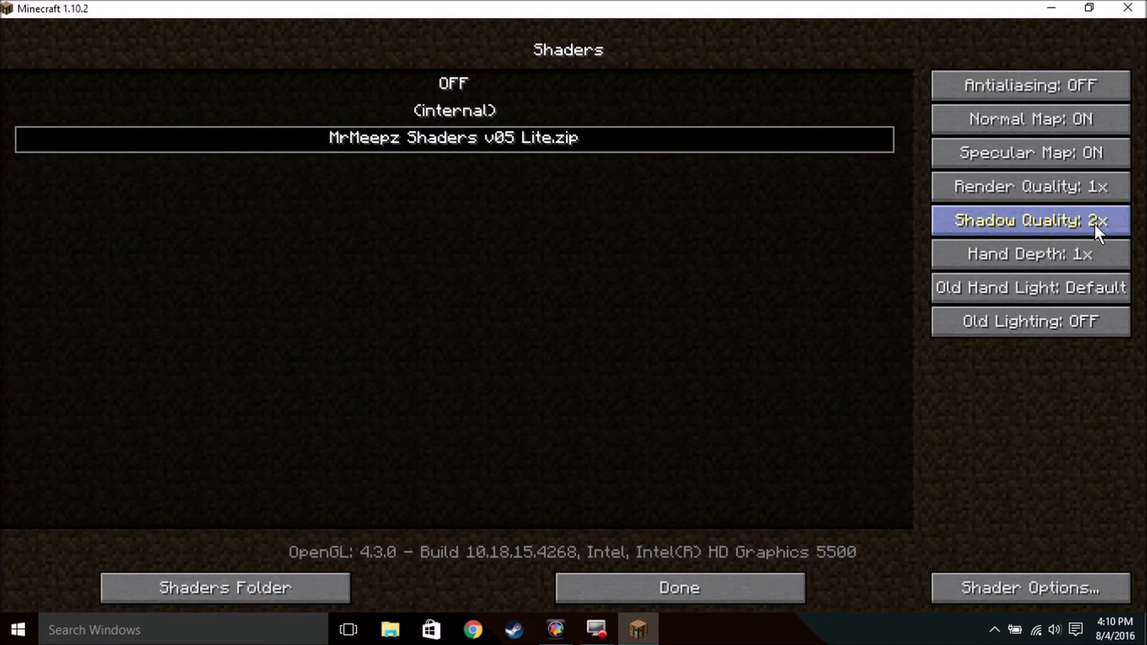
click(1094, 223)
click(1094, 223)
click(1094, 224)
click(1094, 224)
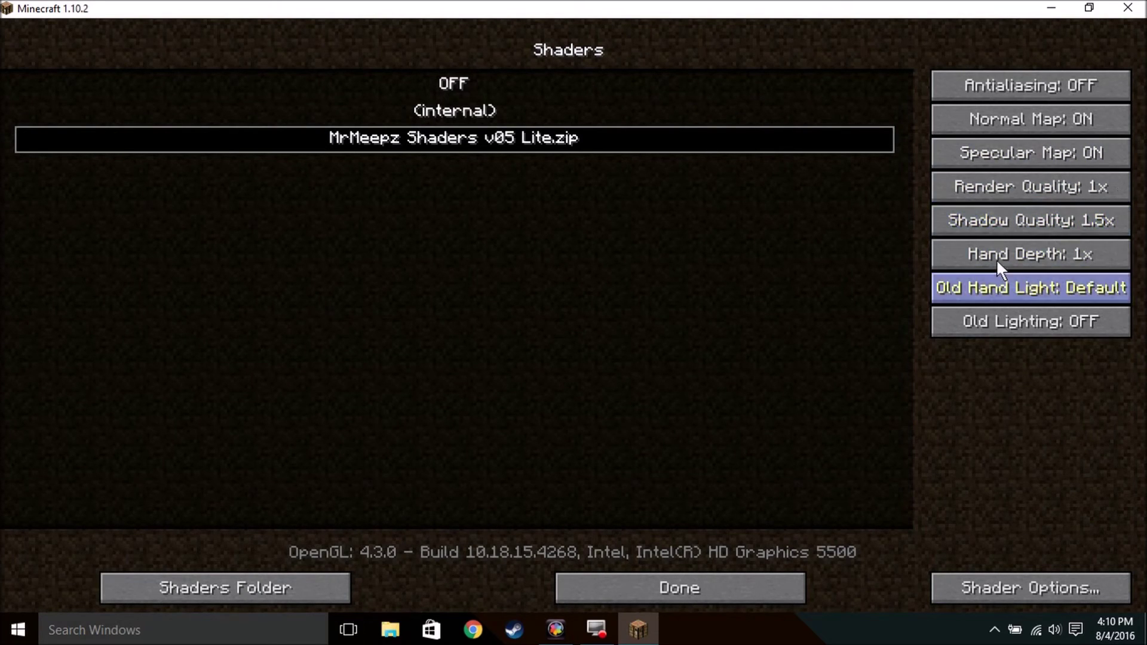
Cycle through the Hand Depth values and leave it at 0.5x
click(1026, 249)
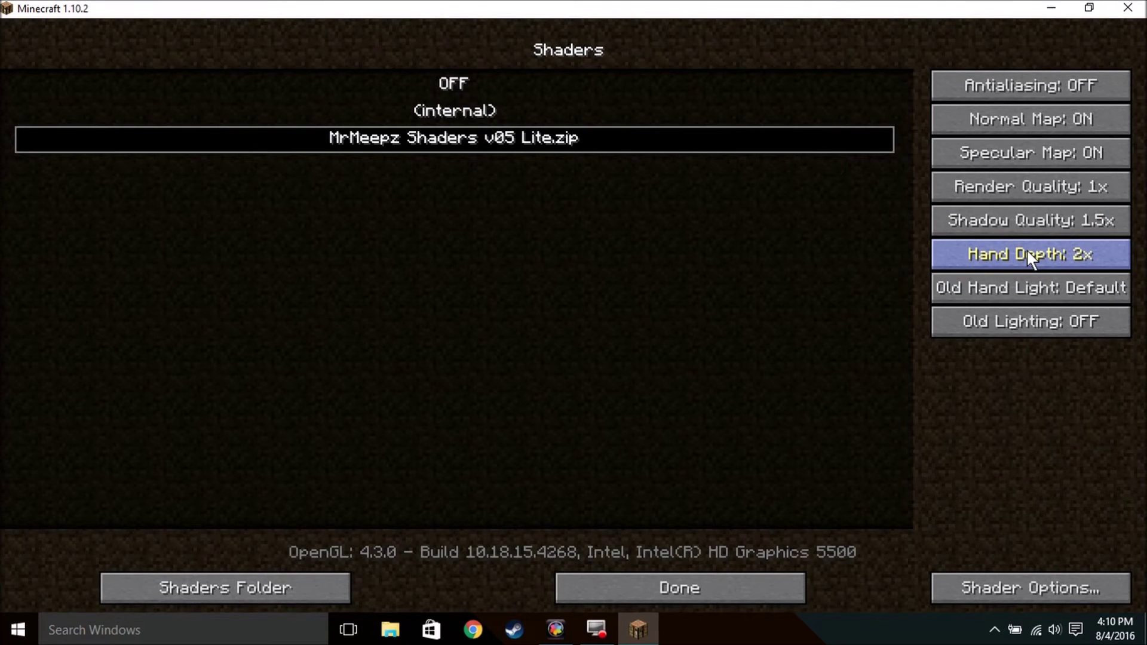
click(1026, 248)
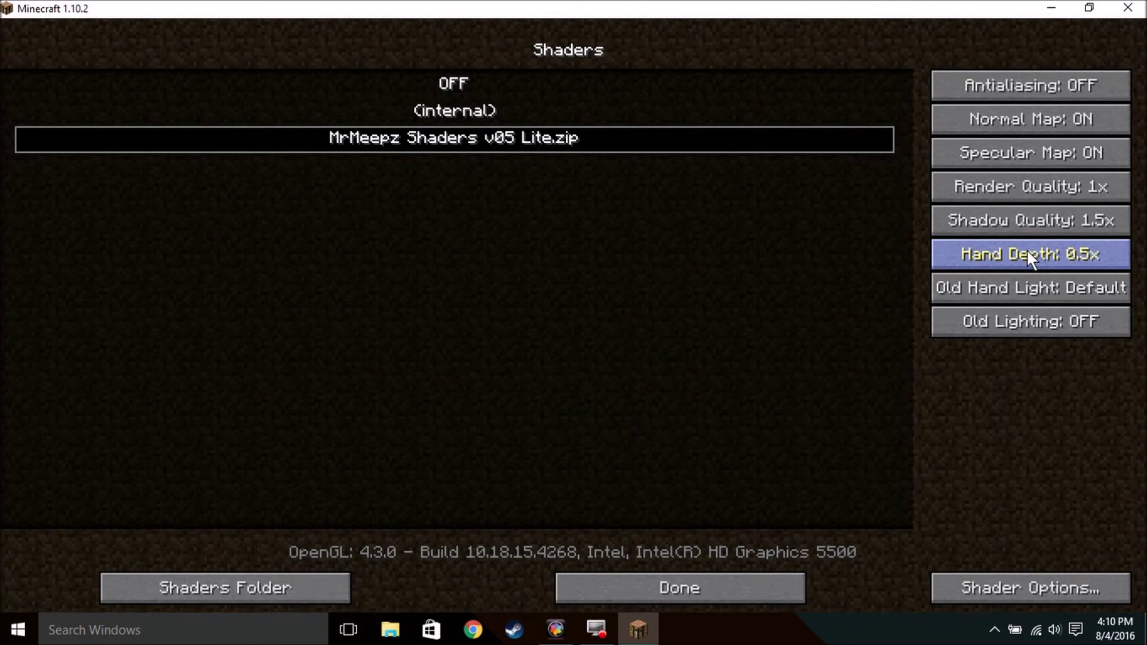
click(1027, 251)
click(1027, 256)
click(1027, 256)
click(1027, 256)
click(1027, 256)
click(1027, 255)
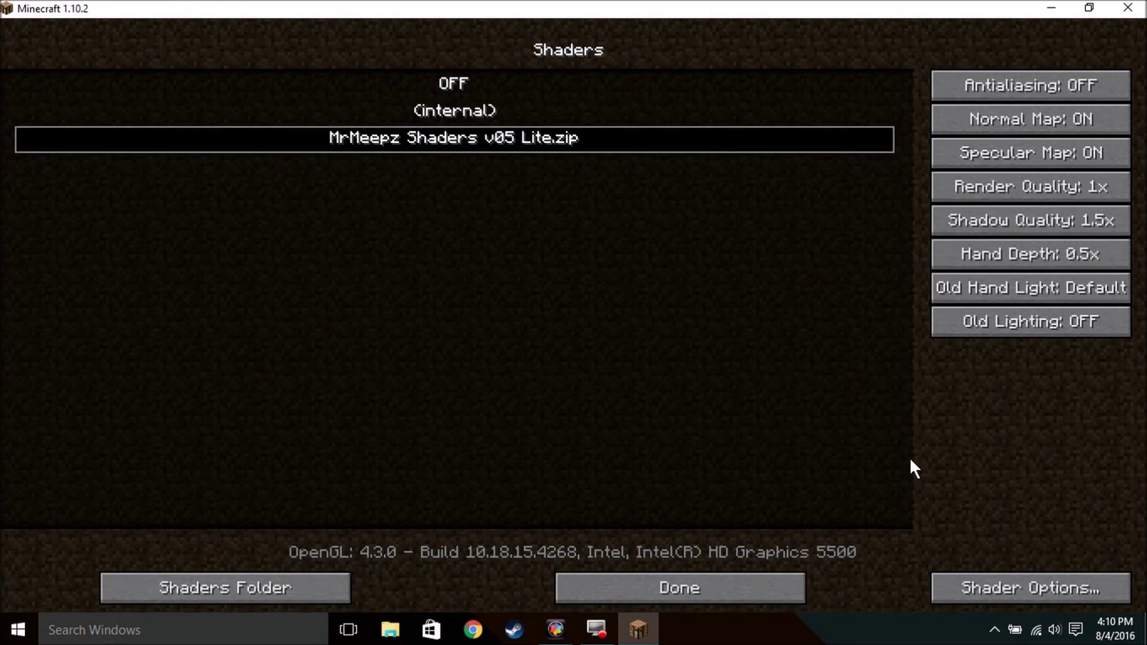
Leave the shader, video and options screens and load the first singleplayer world
click(782, 580)
click(661, 438)
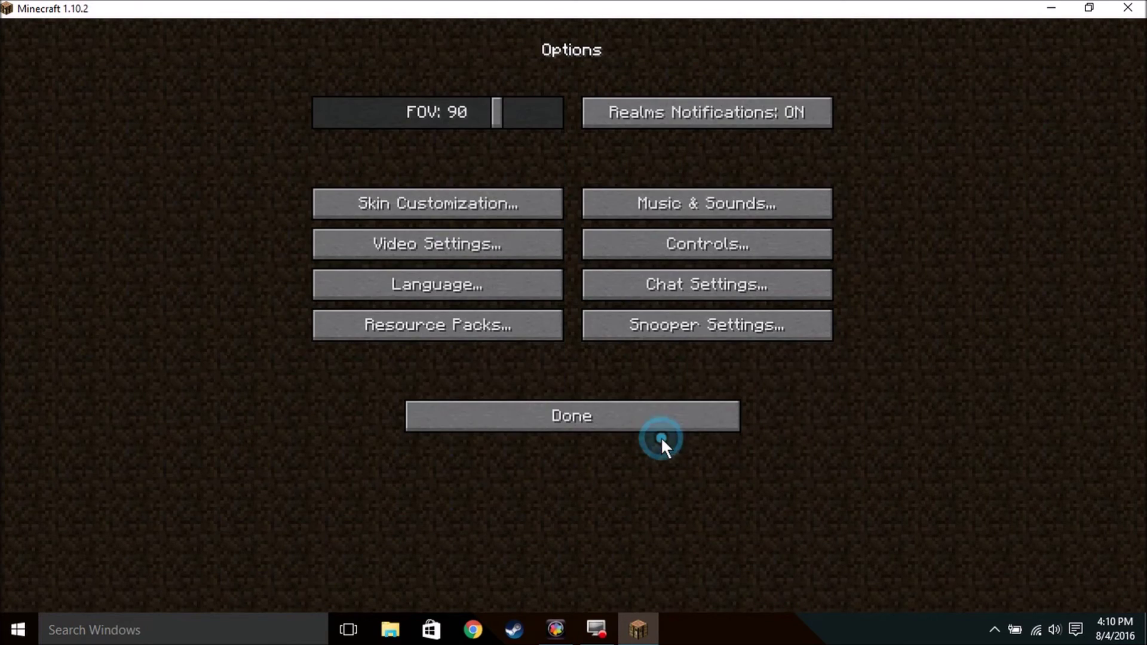
click(609, 412)
click(595, 264)
click(375, 95)
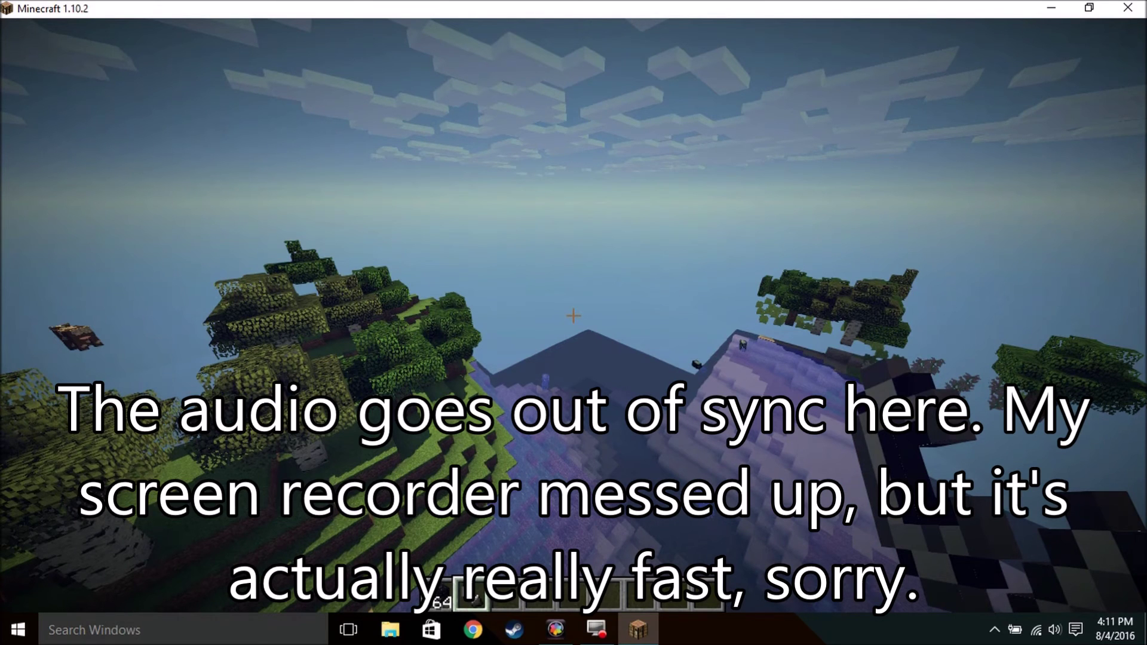
Hide the HUD and fly around the wooded island to examine the shader's water, sky and foliage
scroll(573, 316, down, 2)
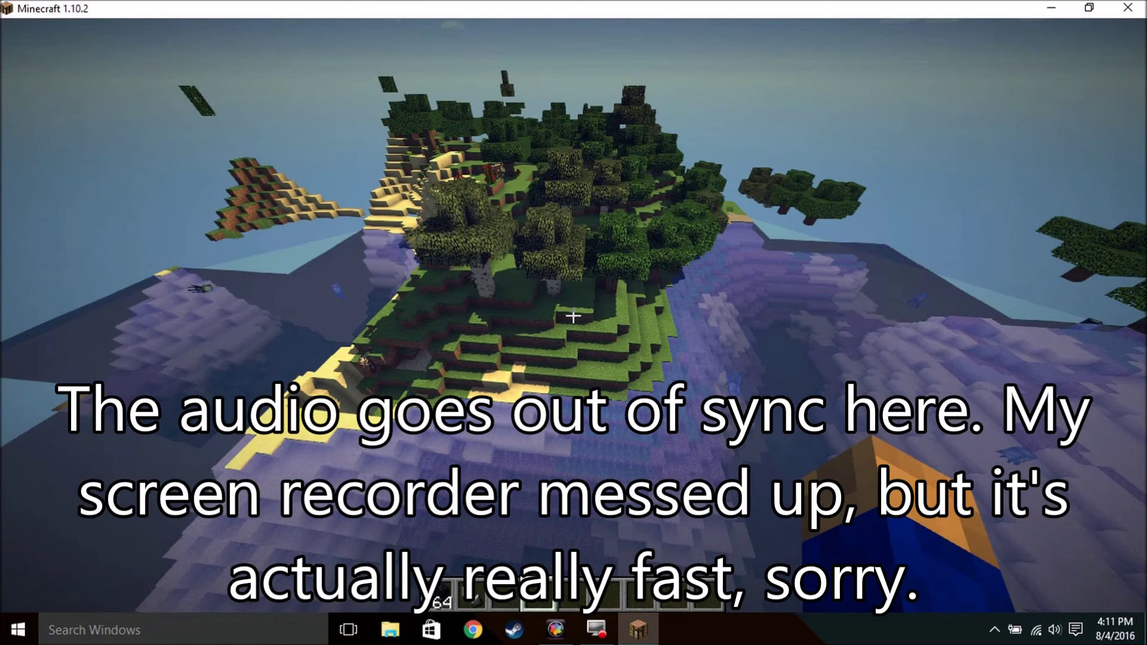
key(F1)
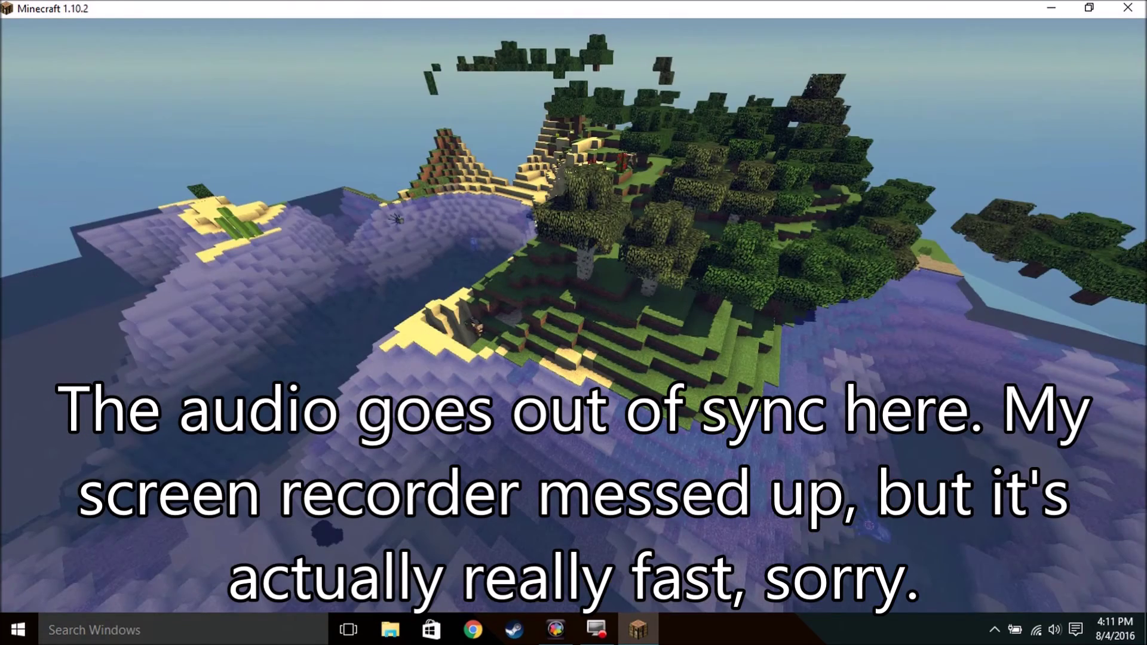
key(shift)
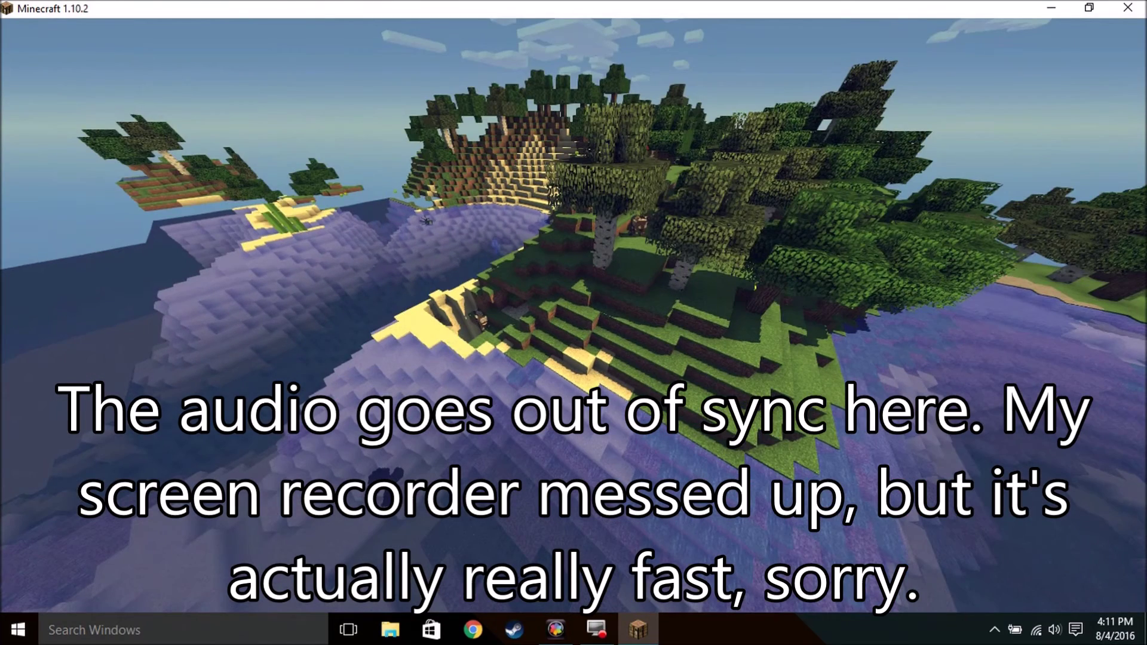
key(w)
key(s)
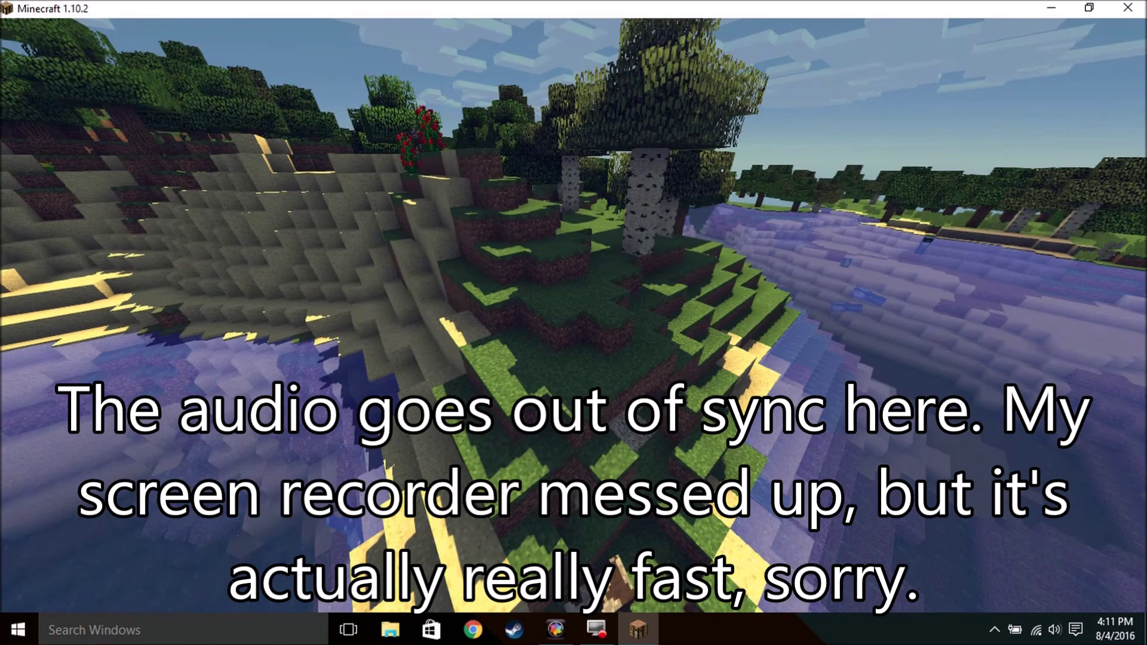
key(w)
key(w)
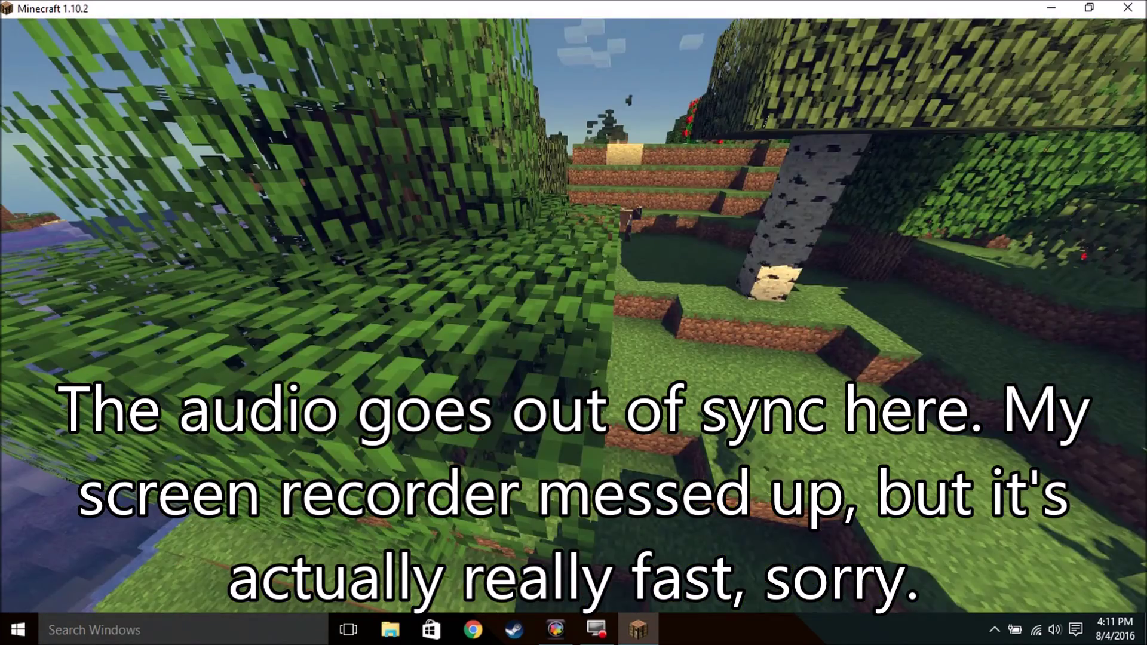
key(space)
key(d)
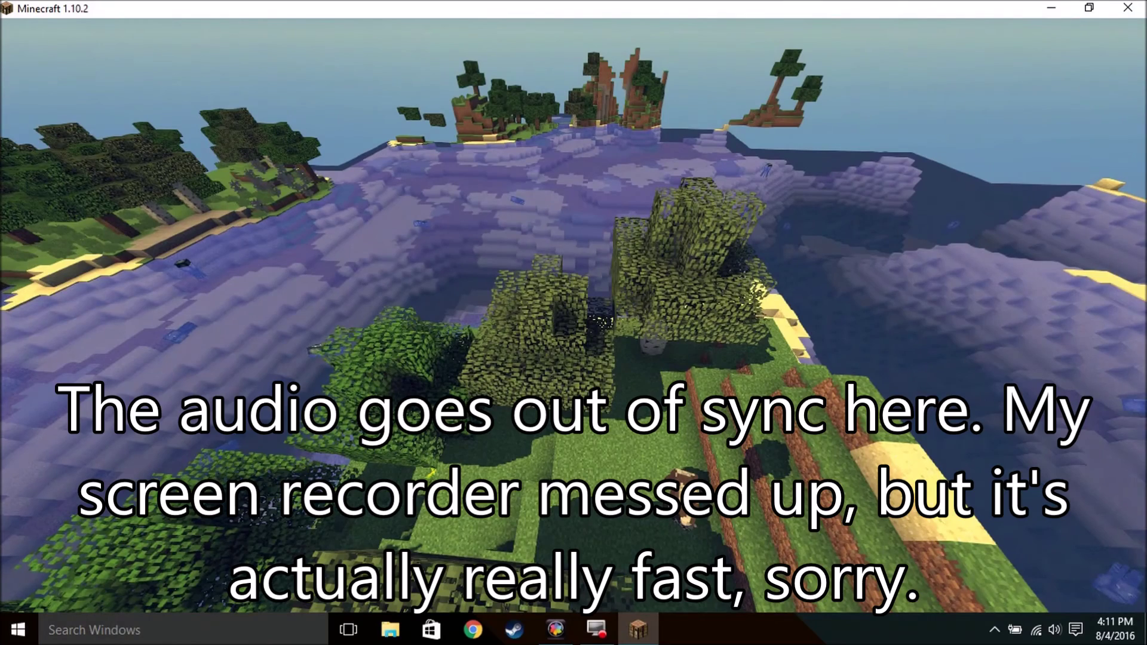
key(w)
key(w)
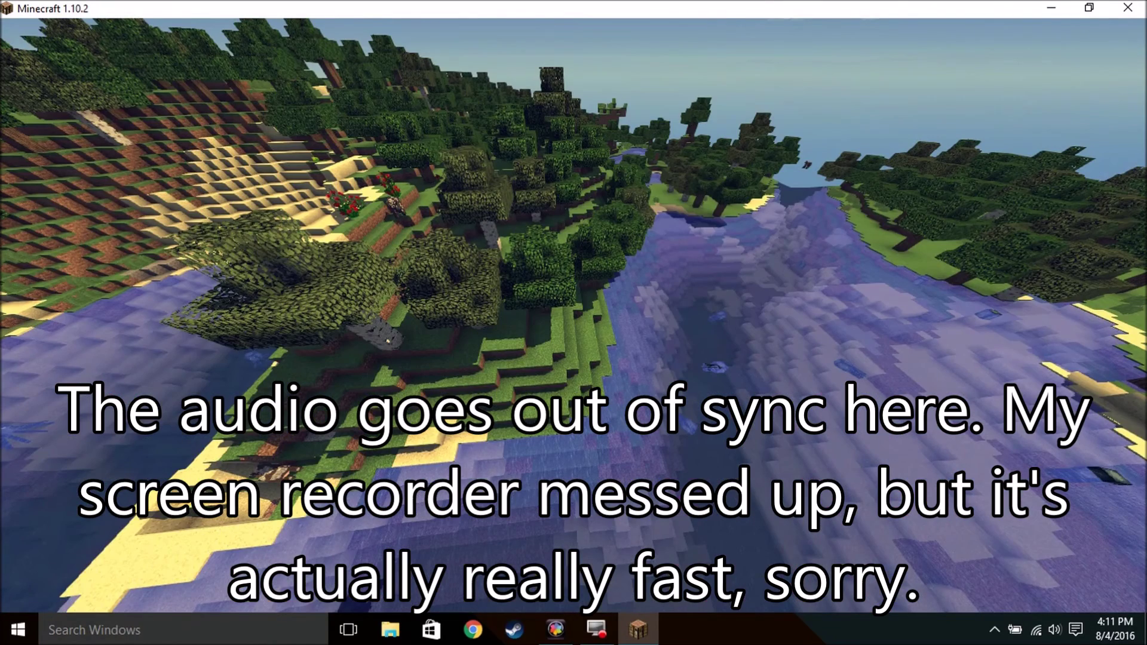
key(w)
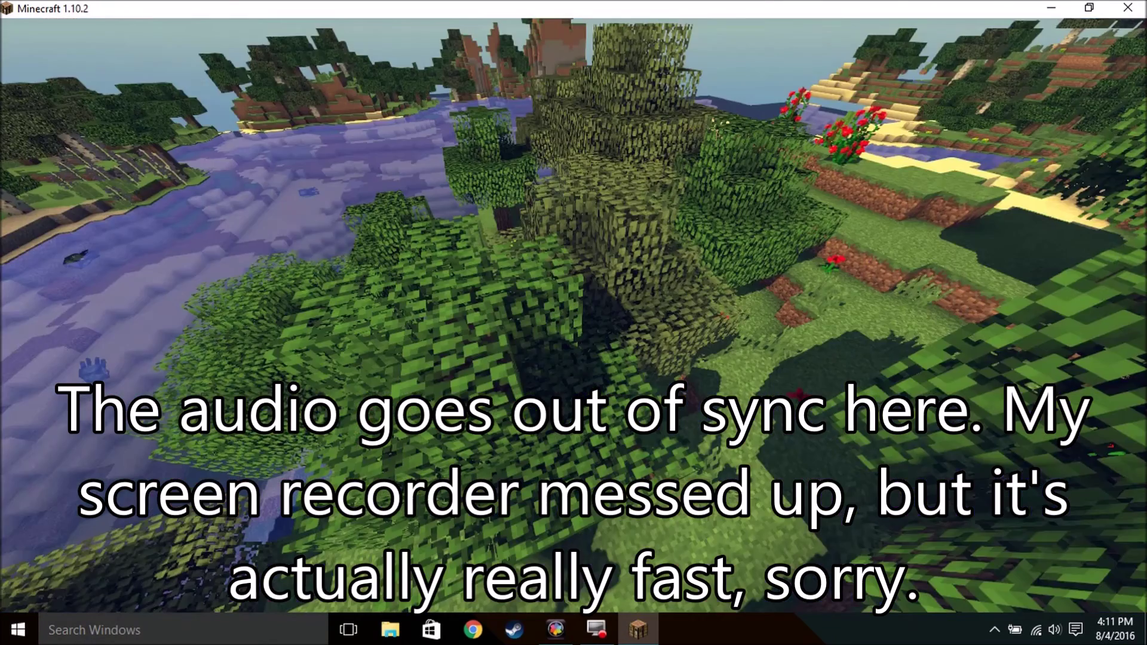
key(w)
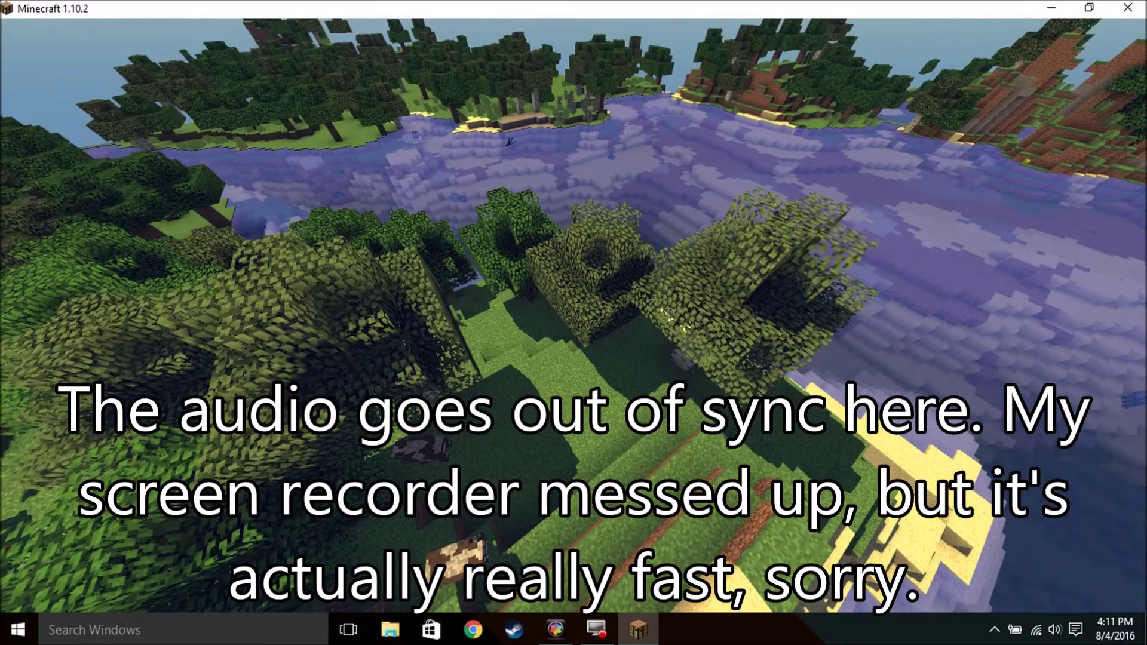
key(w)
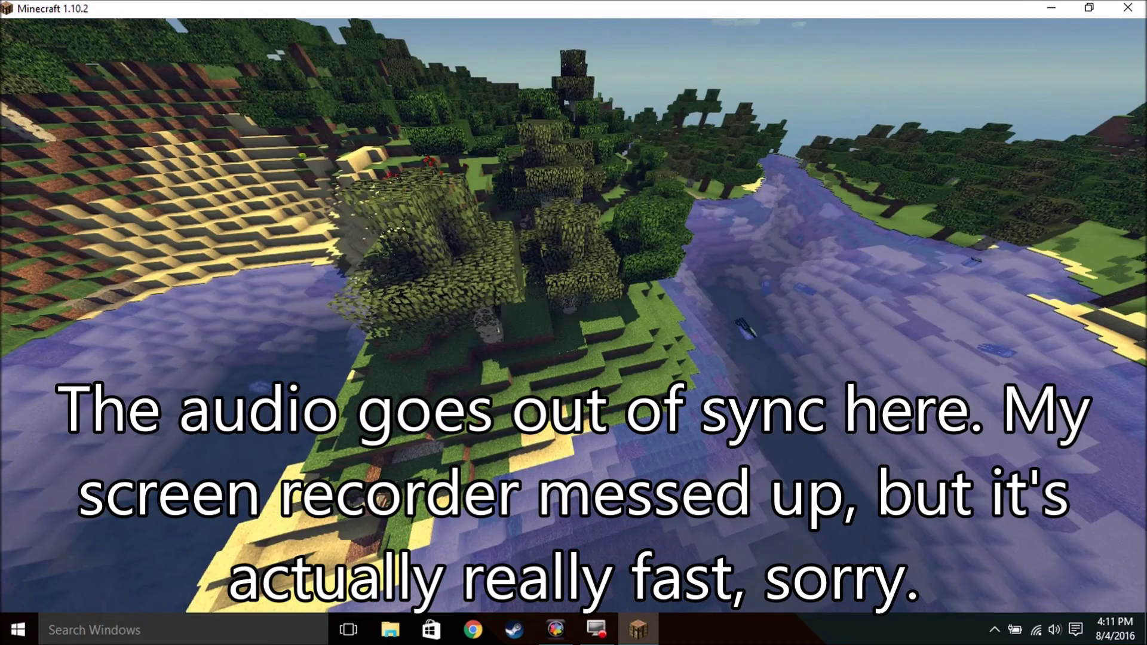
key(w)
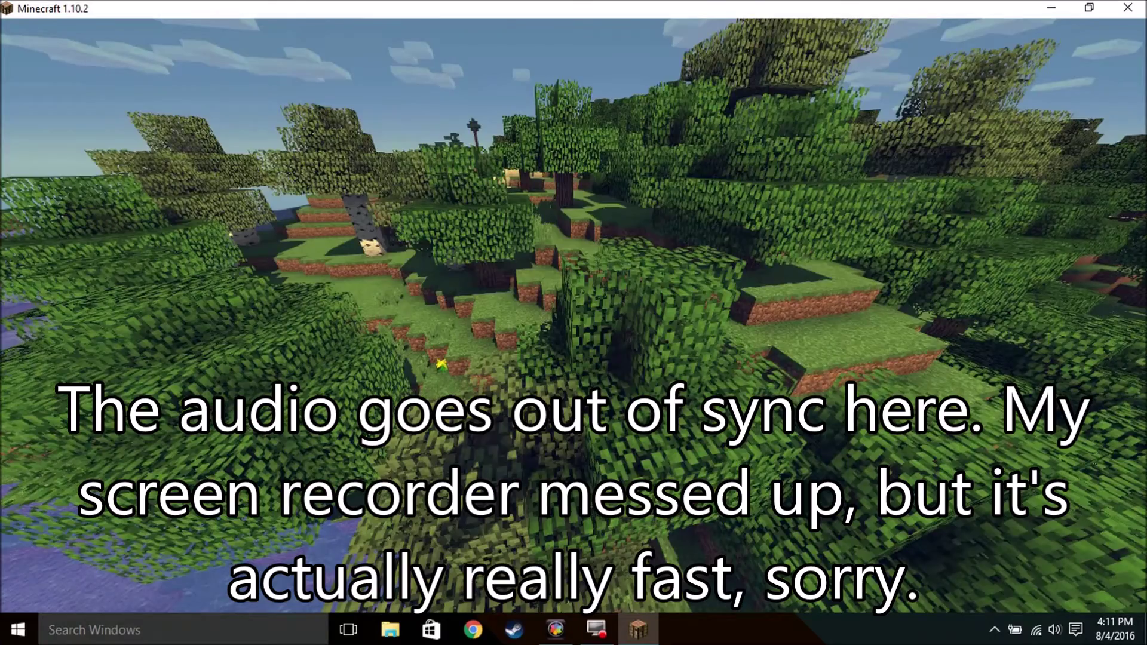
Descend to ground level among the trees to examine the shadows on the grass and dirt blocks
key(w)
key(w)
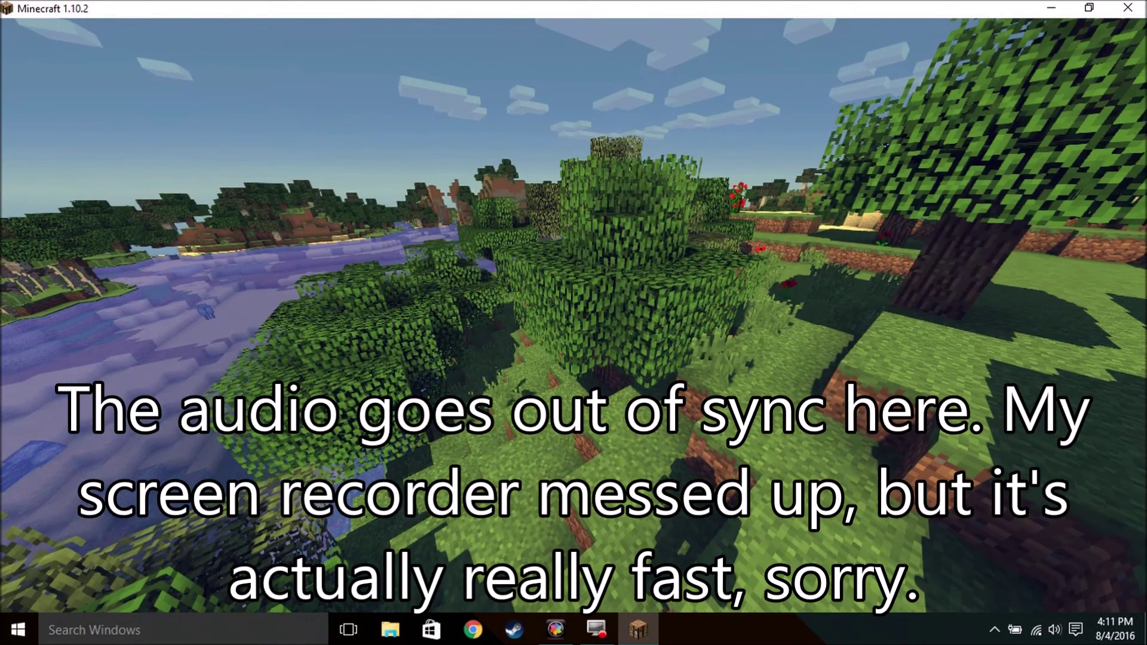
key(w)
key(w)
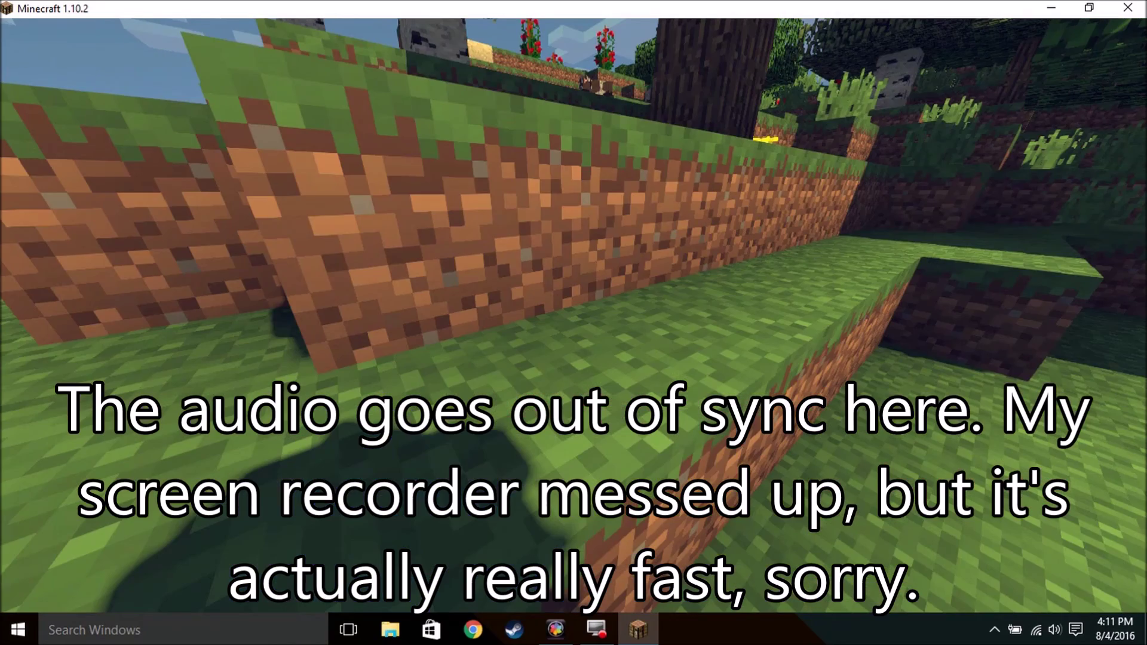
key(w)
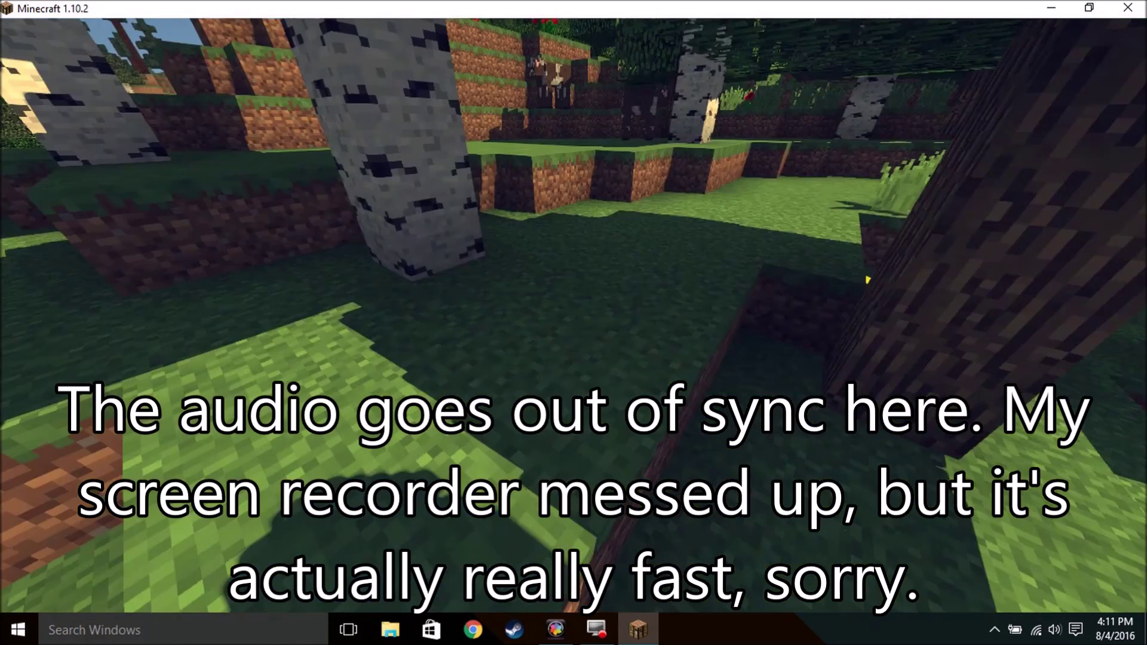
key(w)
Show the HUD again, switch from the Flint and Steel to the empty hand, and walk toward the lakeshore
key(F1)
scroll(573, 316, down, 1)
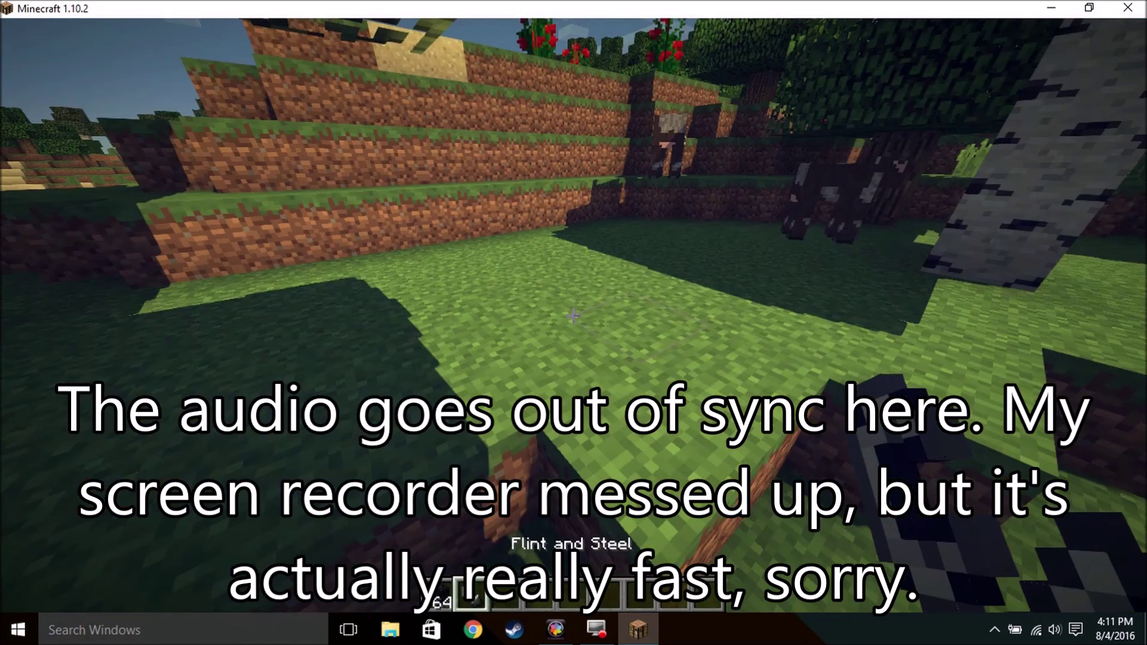
key(w)
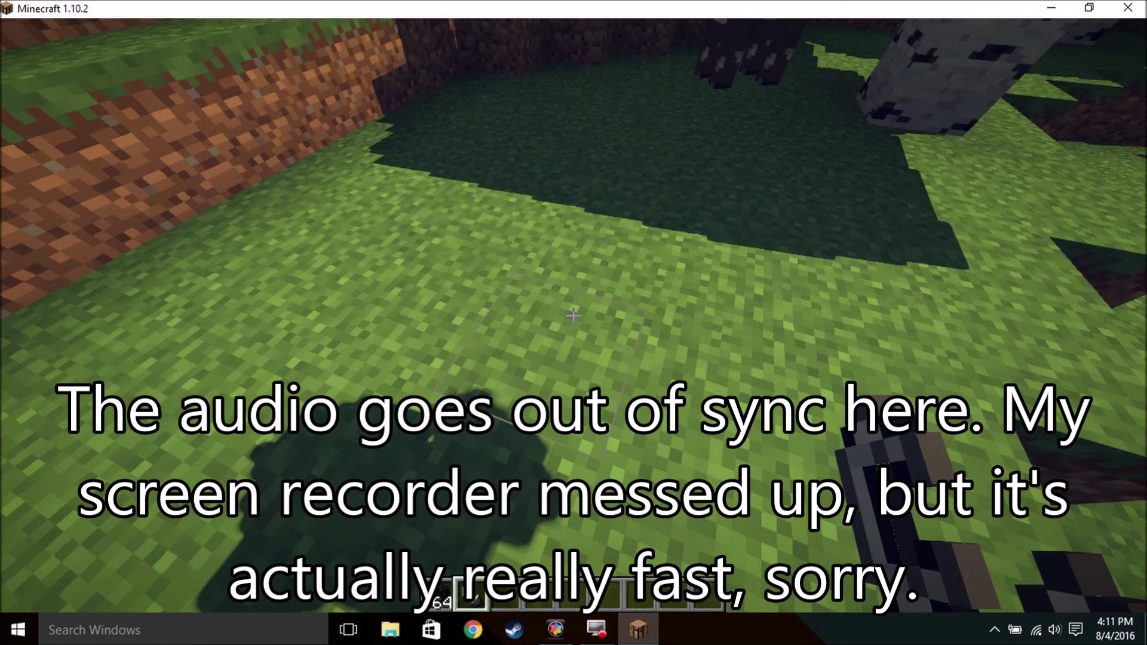
key(w)
scroll(573, 323, down, 1)
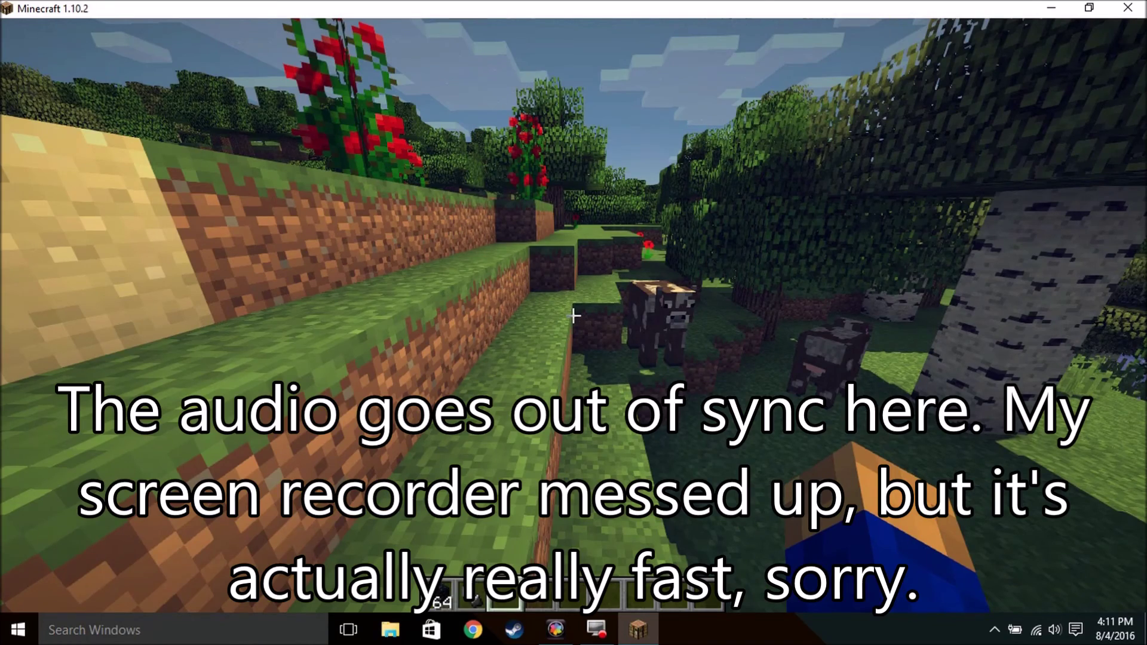
key(w)
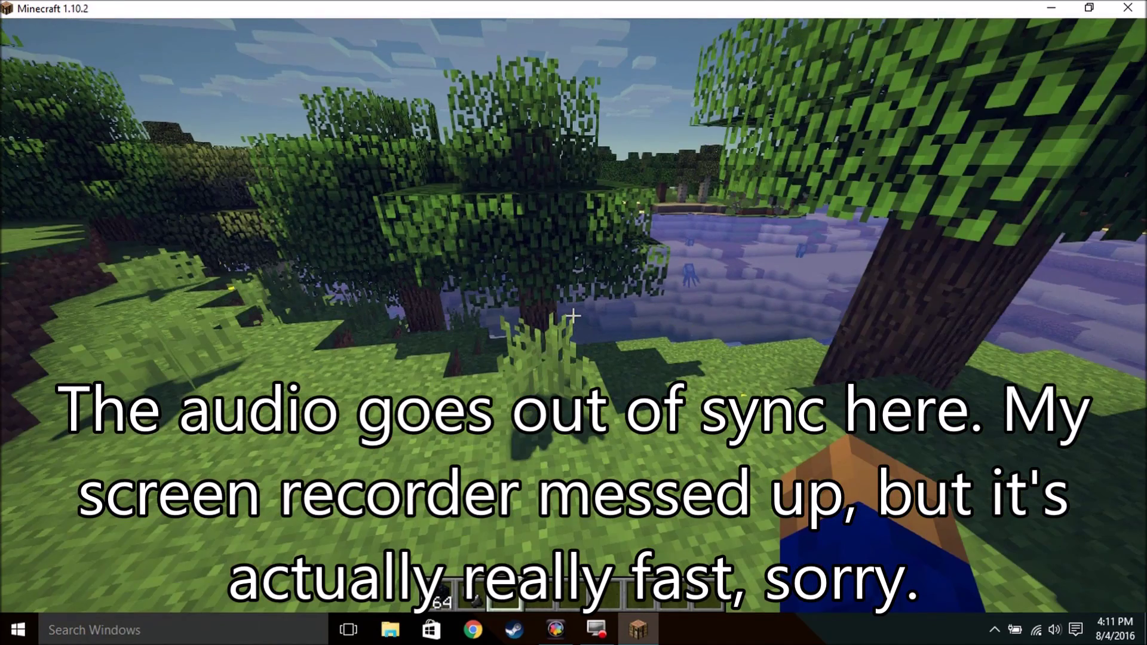
key(w)
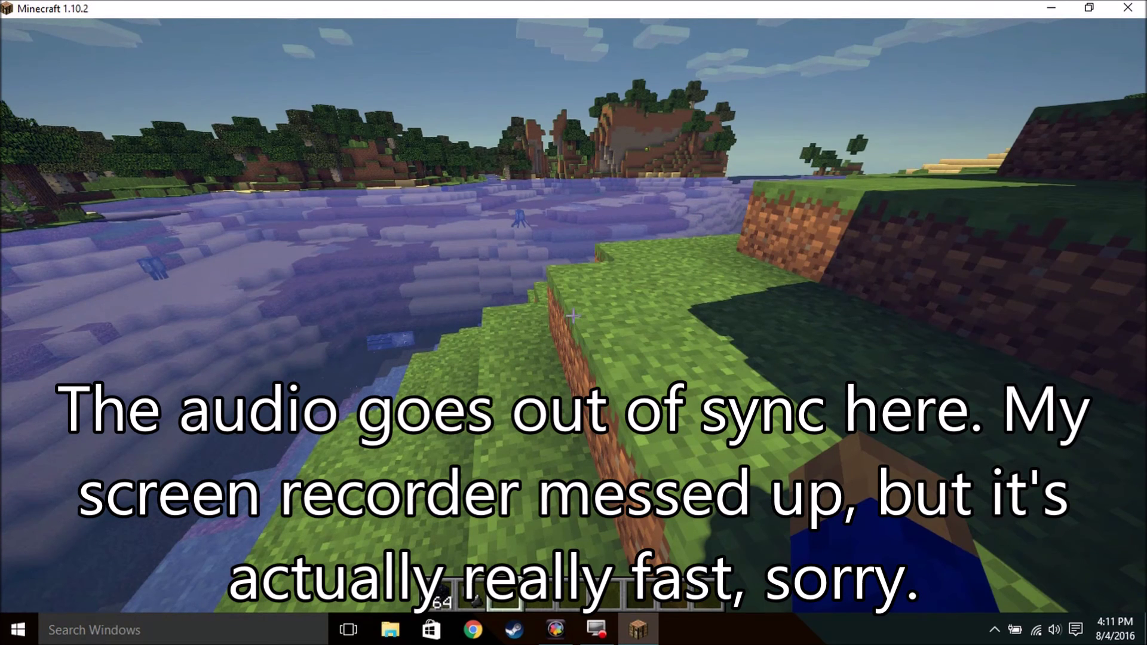
Fly above the shore and treetops with the HUD on to inspect the shaded terrain and lake
key(w)
key(w)
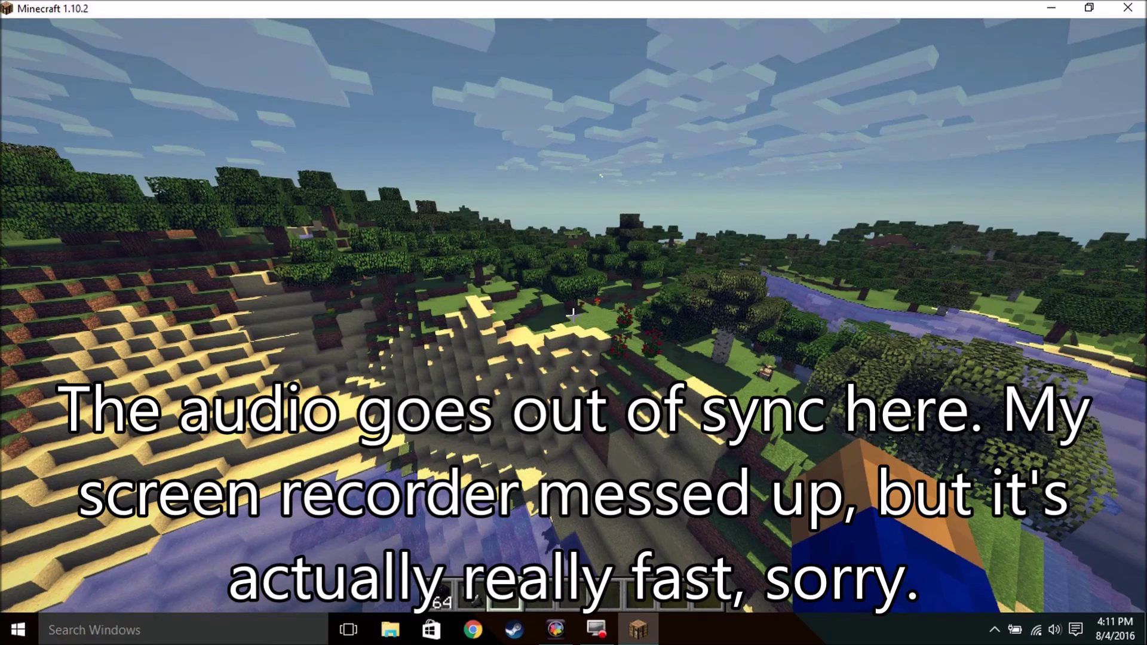
key(w)
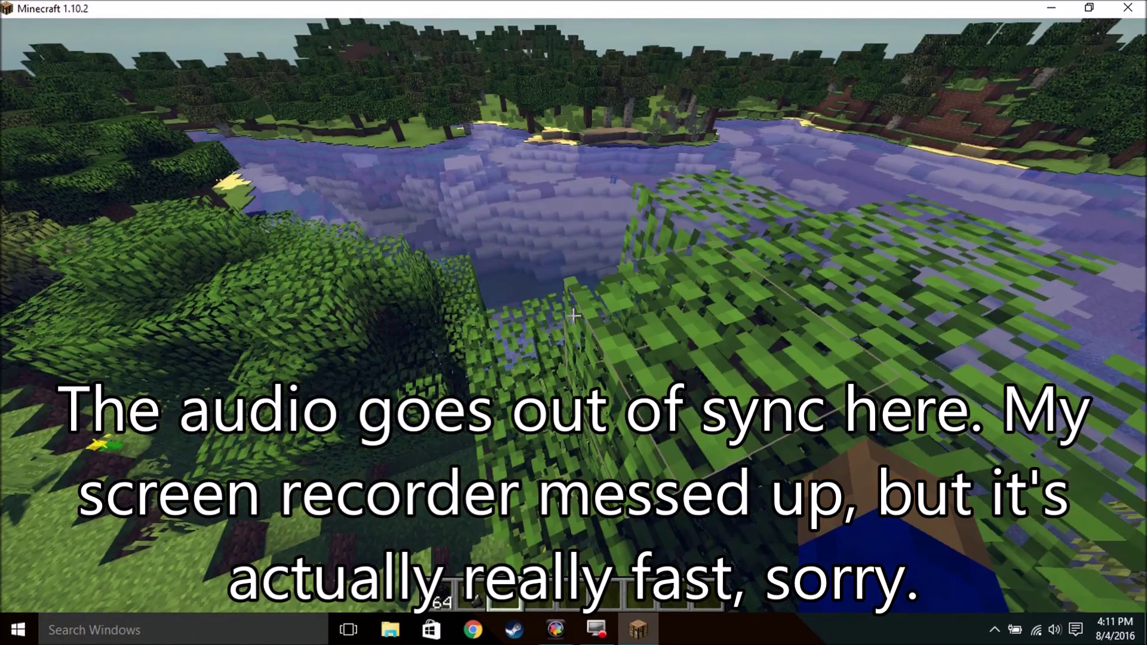
key(w)
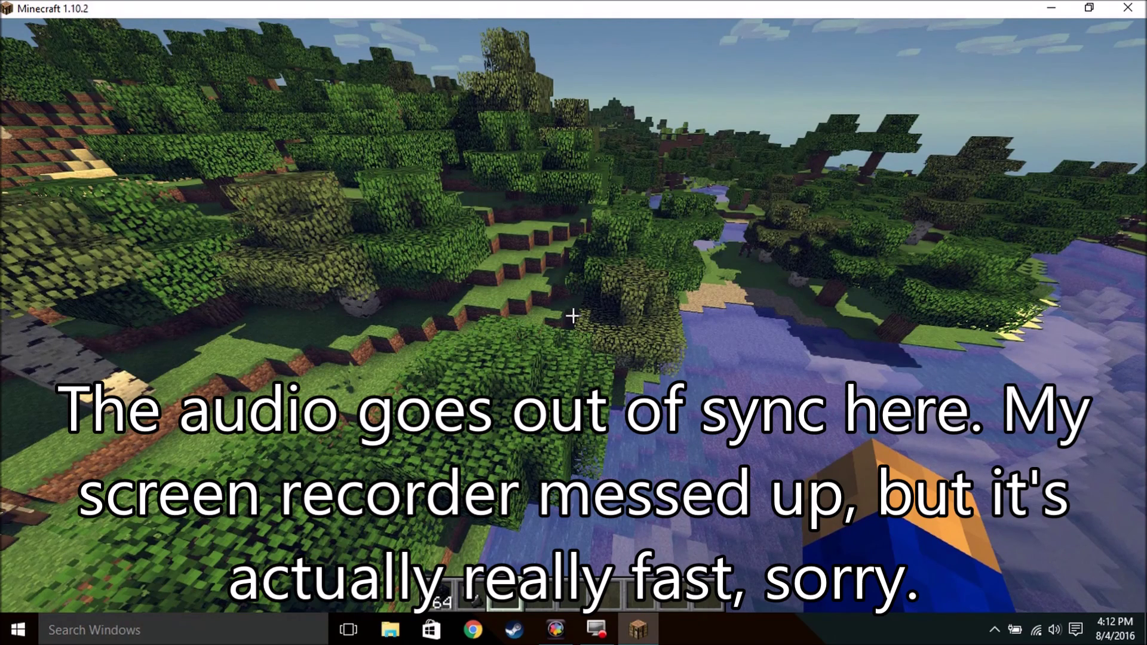
key(w)
key(w)
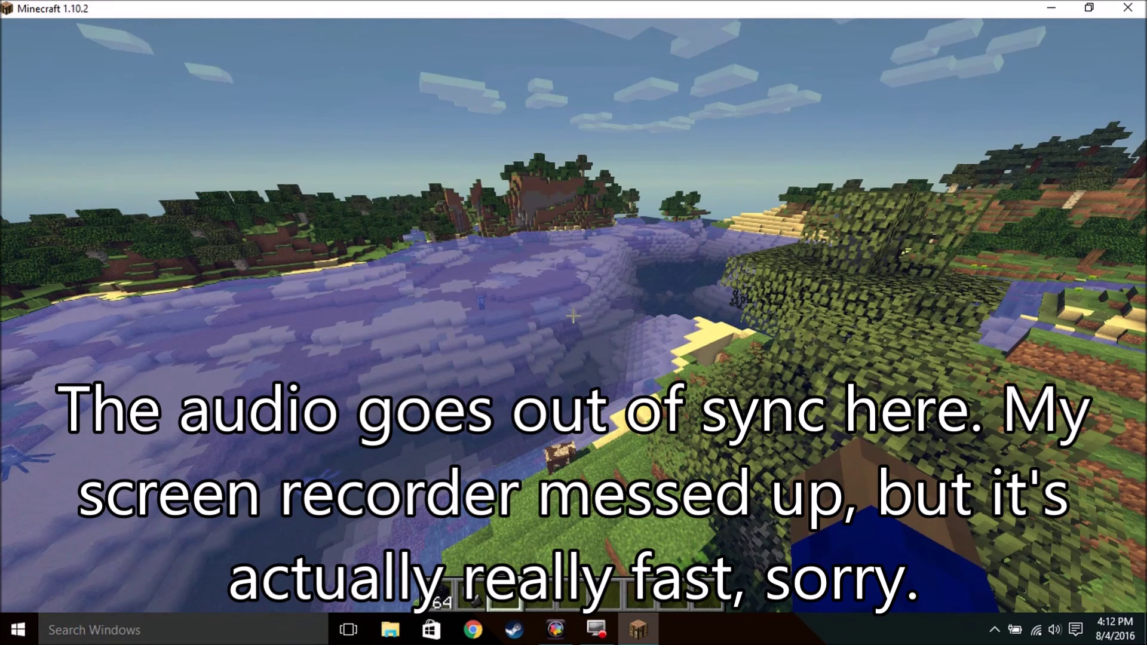
key(w)
Hide the HUD and fly high over the lake and forest to view the clouds and distant landscape
key(F1)
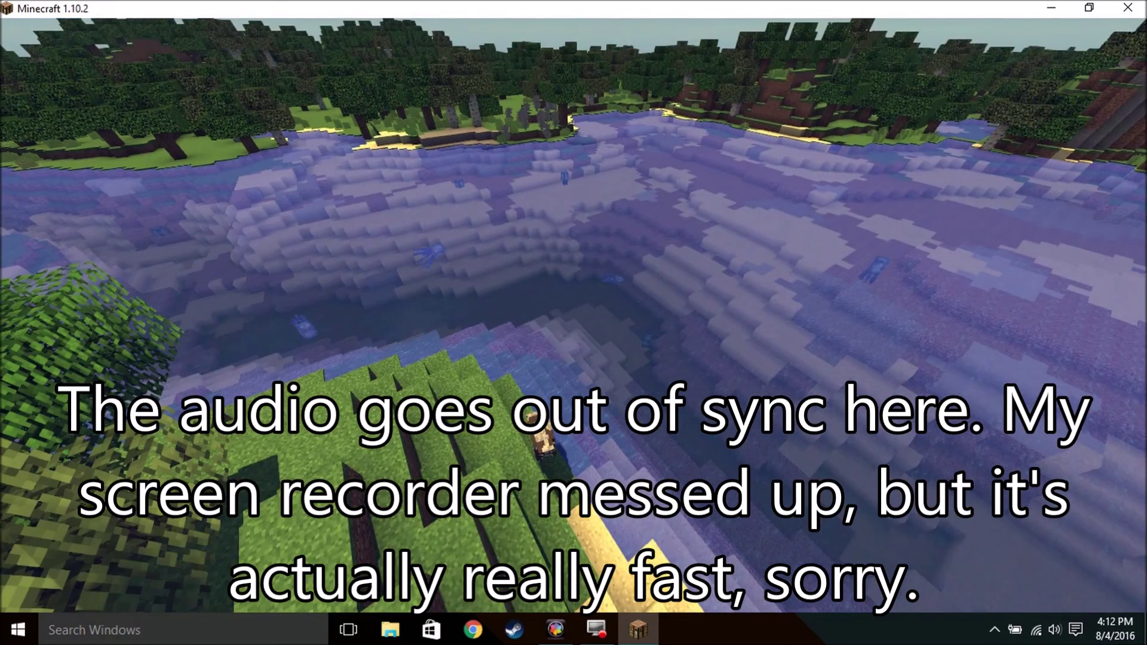
key(F1)
key(w)
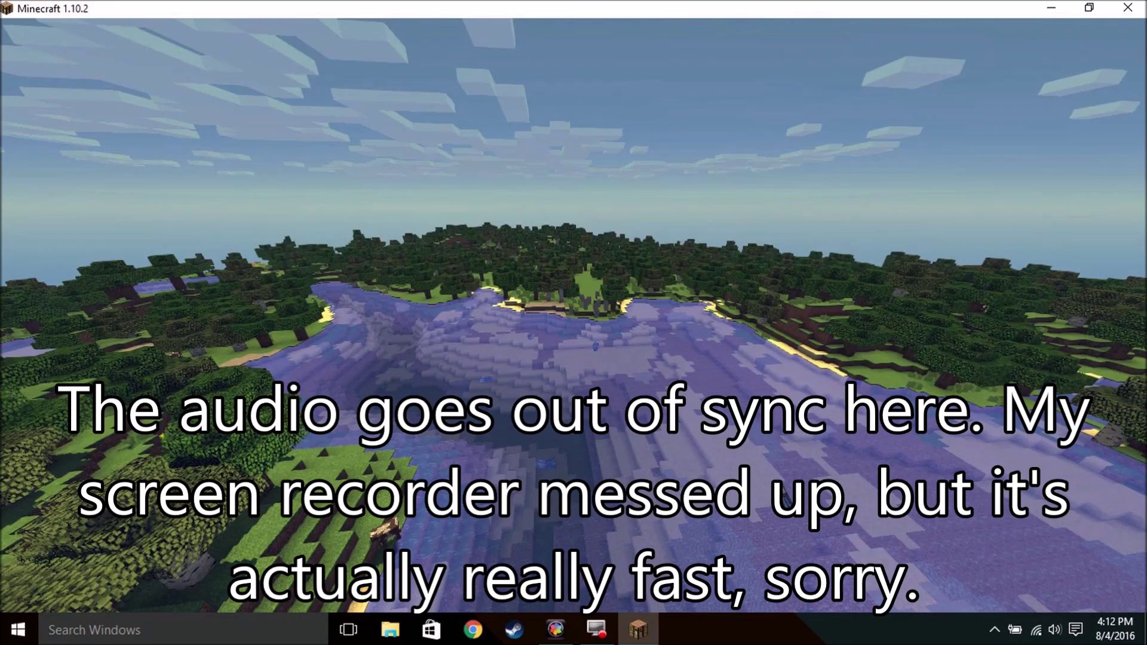
key(w)
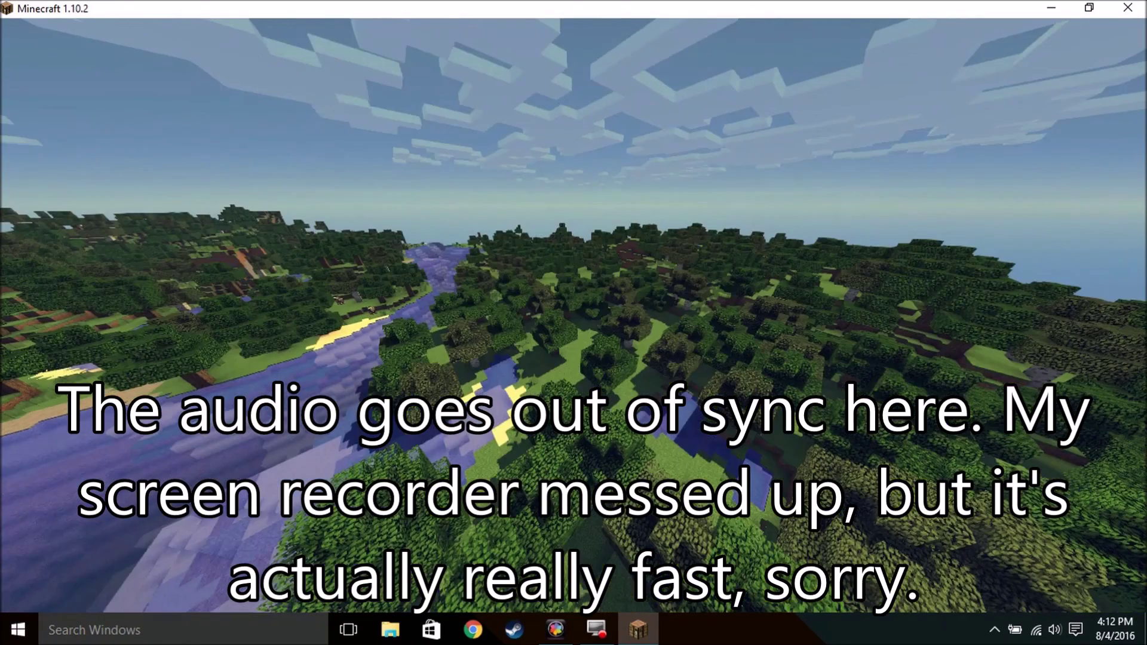
key(w)
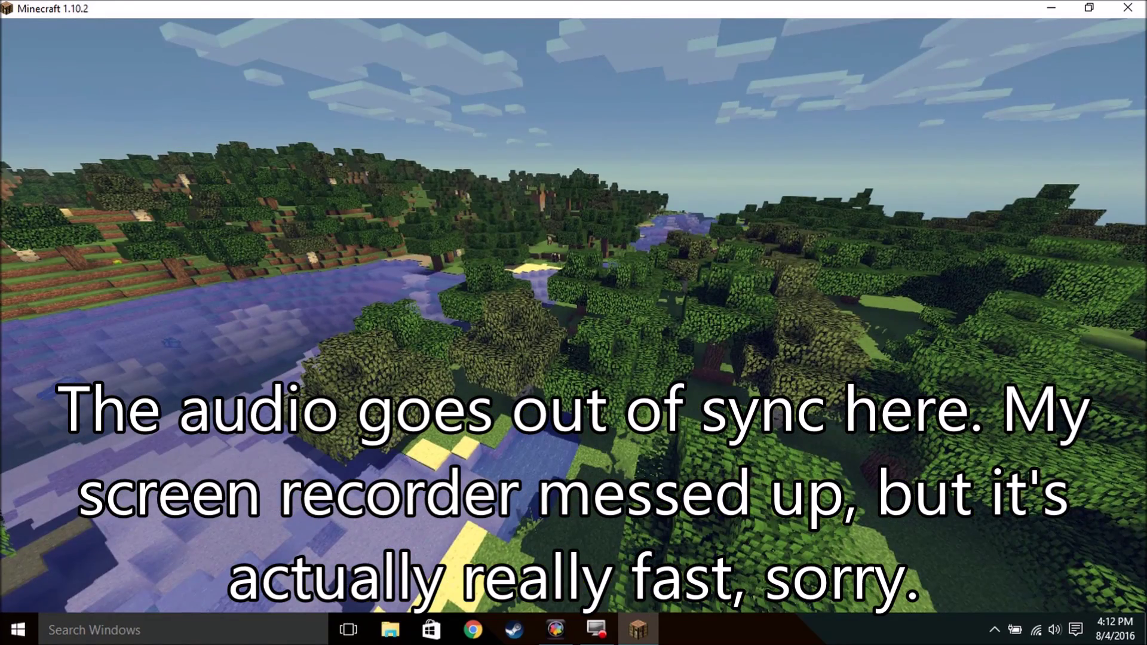